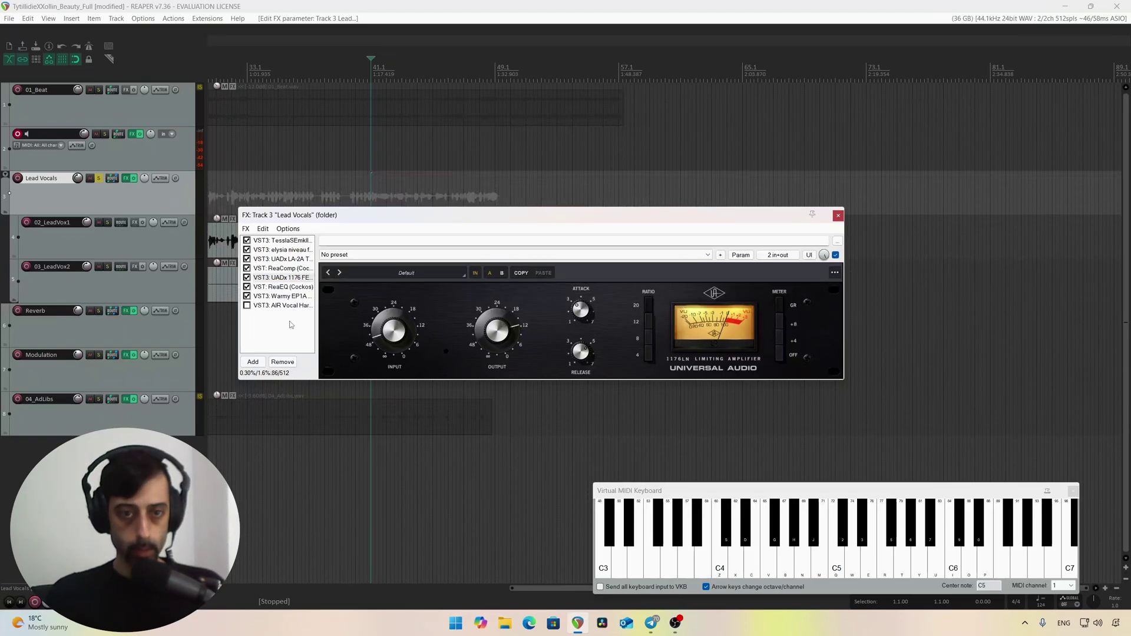
Step: Bypass ReaEQ and Warmy EP1A on the soloed Lead Vocals track, and mute the Reverb and Modulation tracks
{"action": "left_click", "coordinate": [247, 296]}
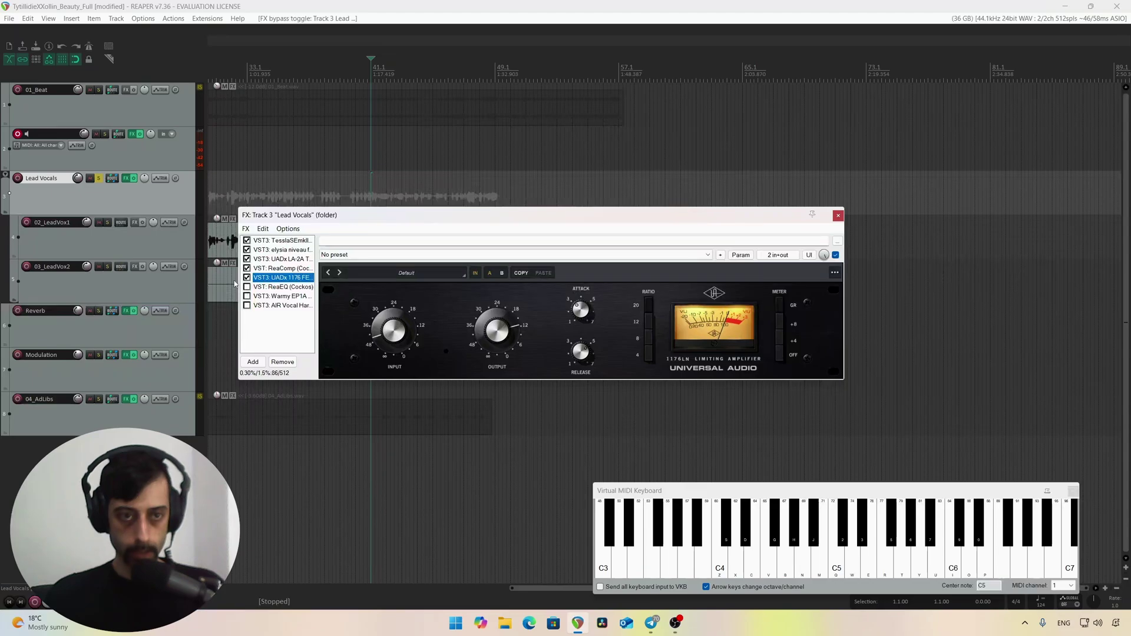
{"action": "left_click", "coordinate": [100, 179]}
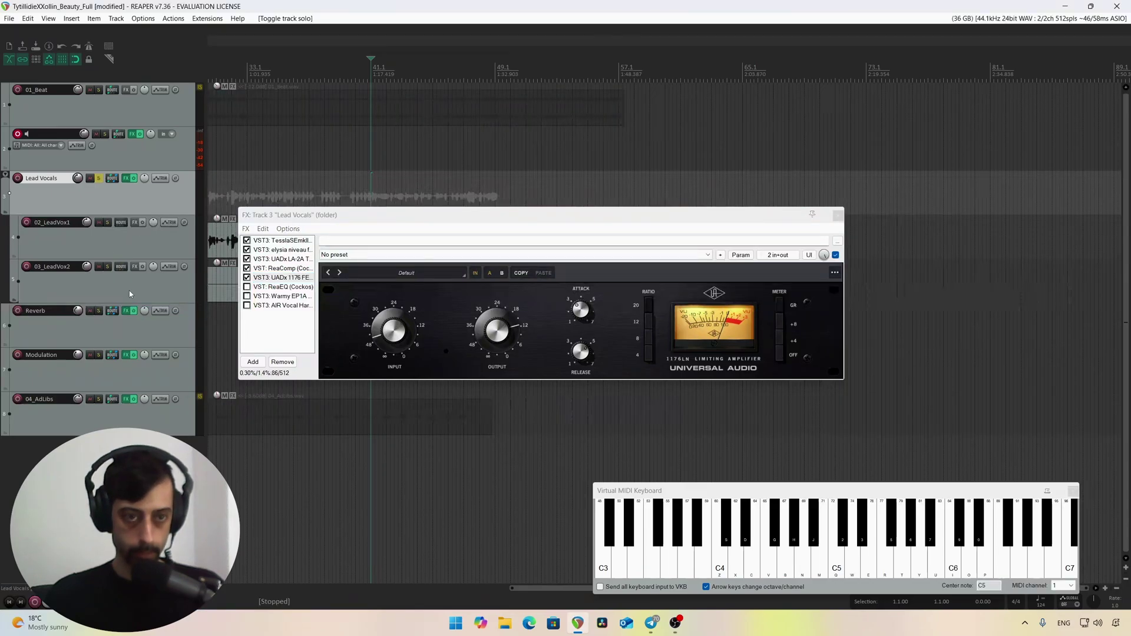
{"action": "left_click", "coordinate": [90, 310]}
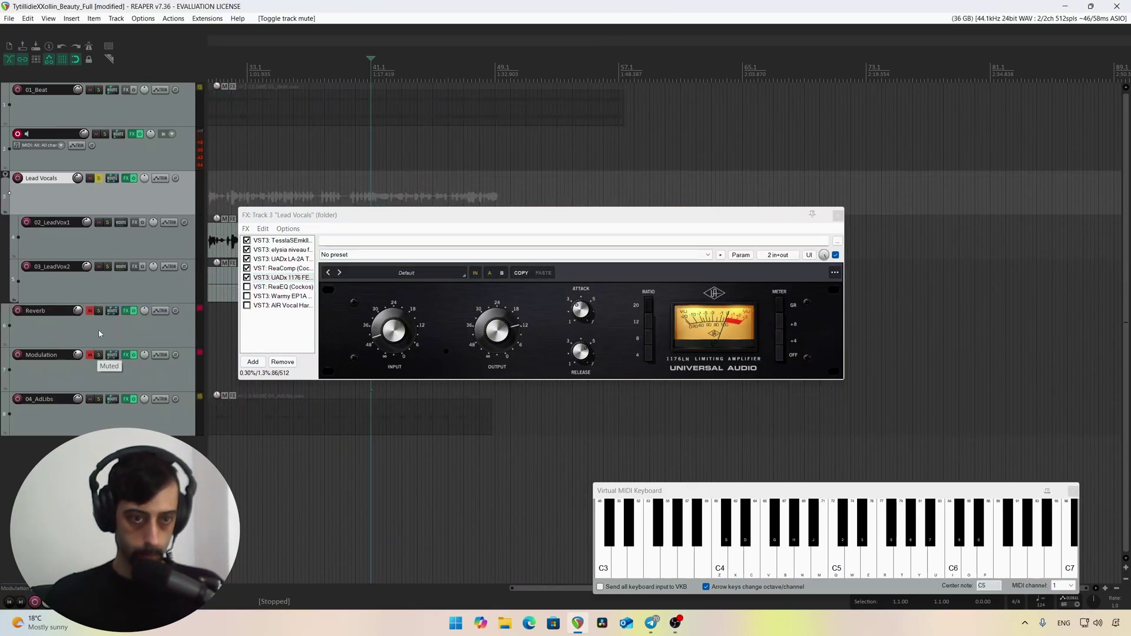
{"action": "mouse_move", "coordinate": [446, 225]}
{"action": "left_mouse_down"}
{"action": "mouse_move", "coordinate": [435, 235]}
{"action": "mouse_move", "coordinate": [444, 219]}
{"action": "left_mouse_up"}
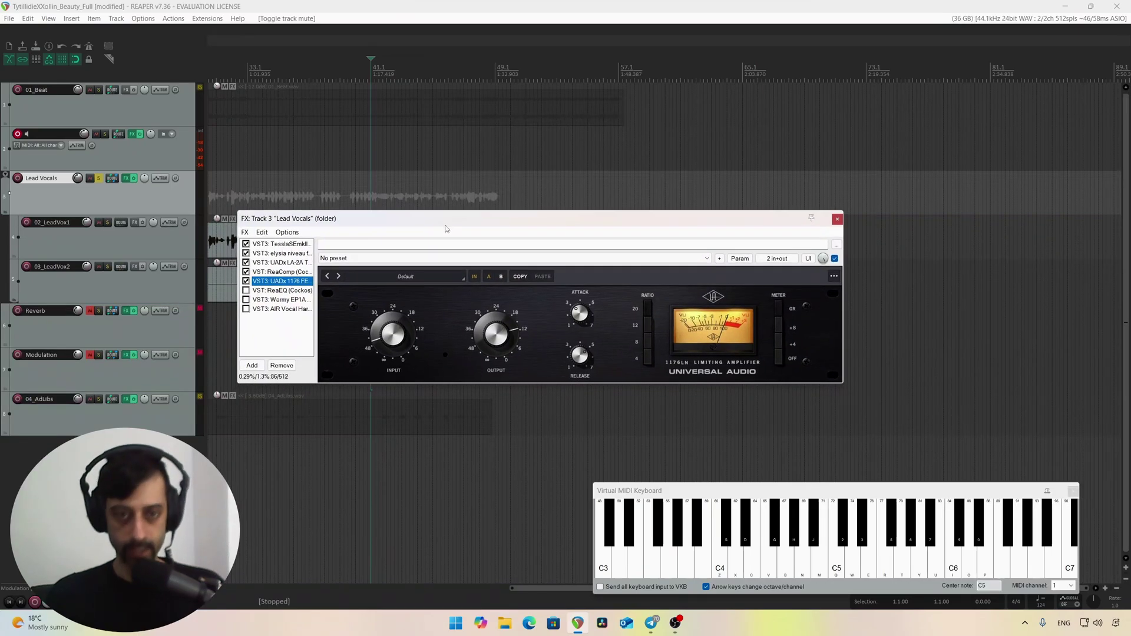
Step: Play the soloed vocals while raising the 1176's input slightly and lowering its output towards 18
{"action": "key", "text": "space"}
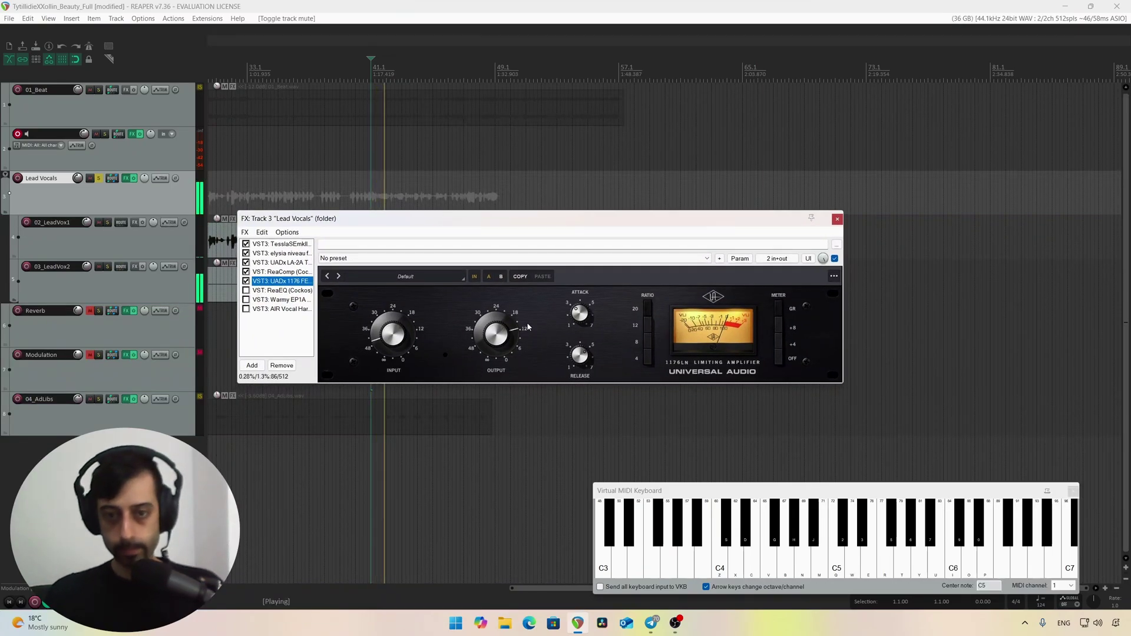
{"action": "left_click_drag", "start_coordinate": [428, 341], "coordinate": [395, 327]}
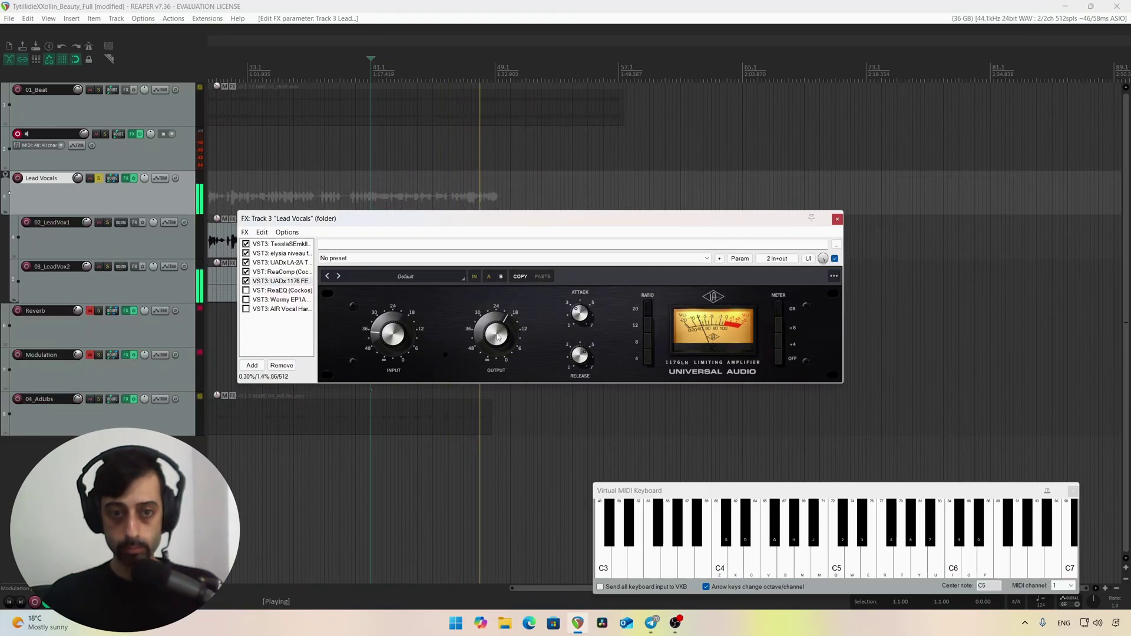
{"action": "key", "text": "space"}
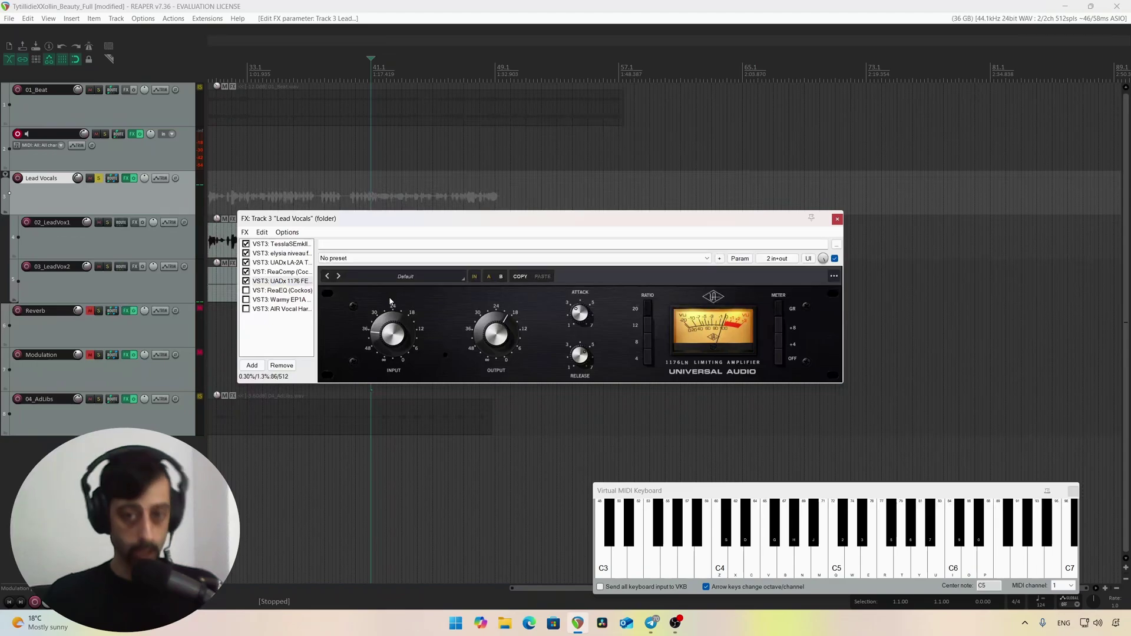
Step: Compare the vocals with the 1176 bypassed and enabled during playback, and fine-tune its gain knobs
{"action": "key", "text": "space"}
{"action": "left_click", "coordinate": [246, 281]}
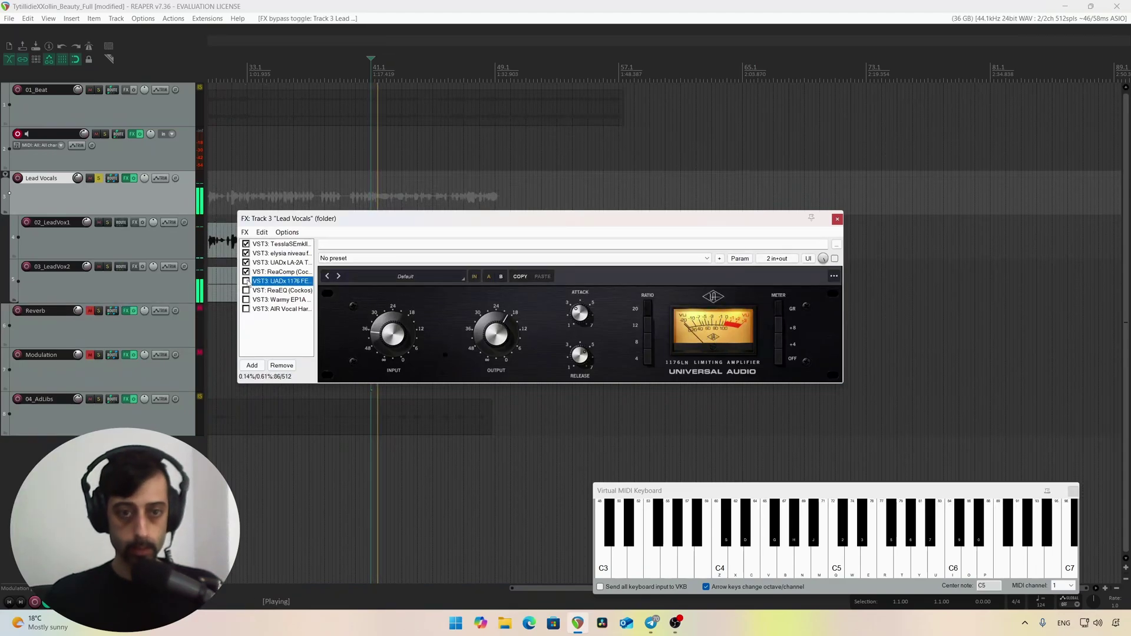
{"action": "left_click", "coordinate": [246, 281]}
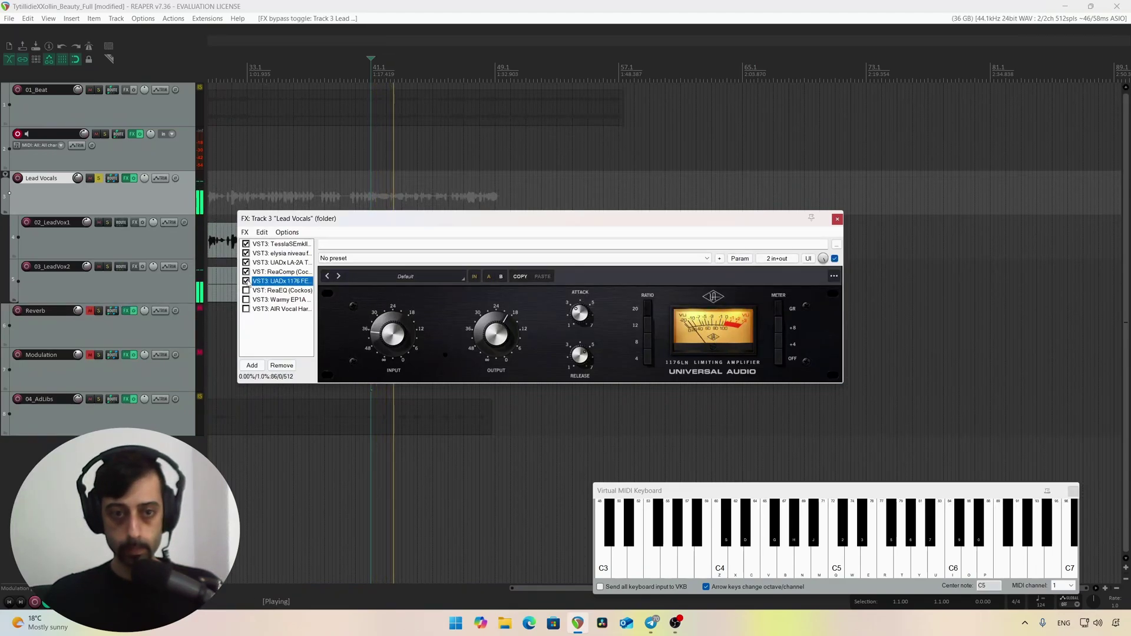
{"action": "left_click", "coordinate": [390, 334]}
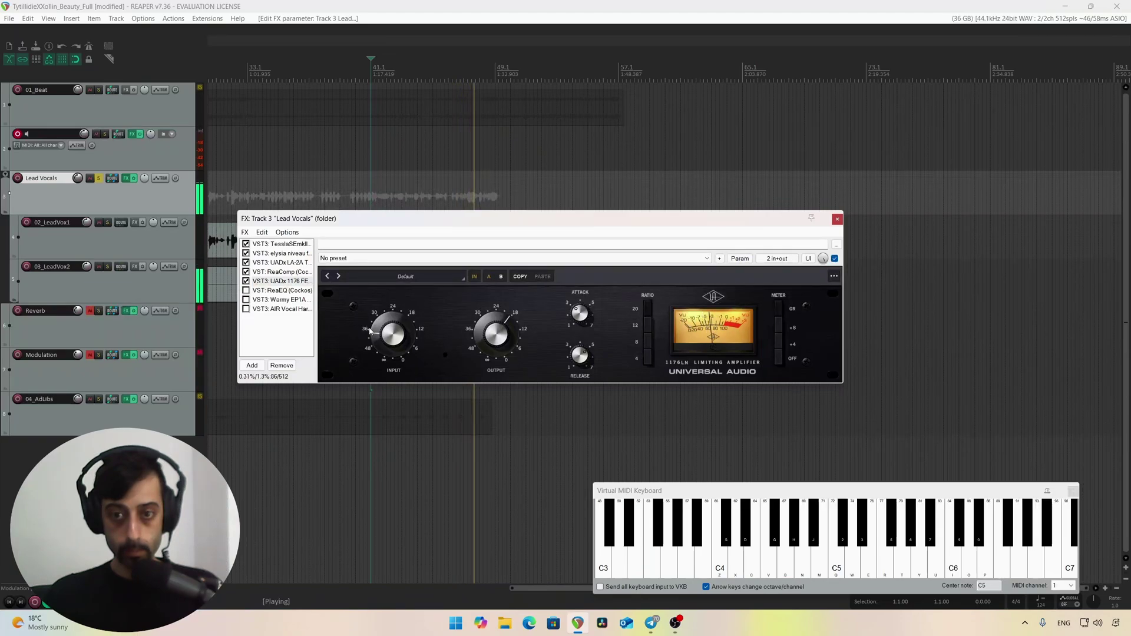
{"action": "key", "text": "space"}
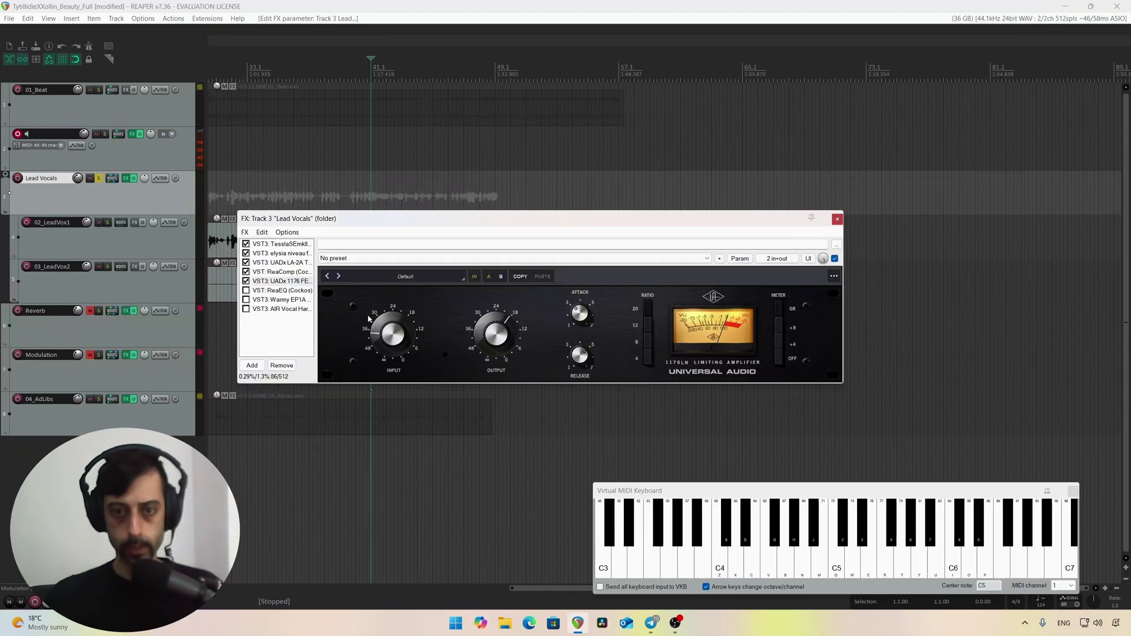
Step: Audition the compressed lead vocals repeatedly with the 1176 enabled, and fine-tune its input level
{"action": "key", "text": "space"}
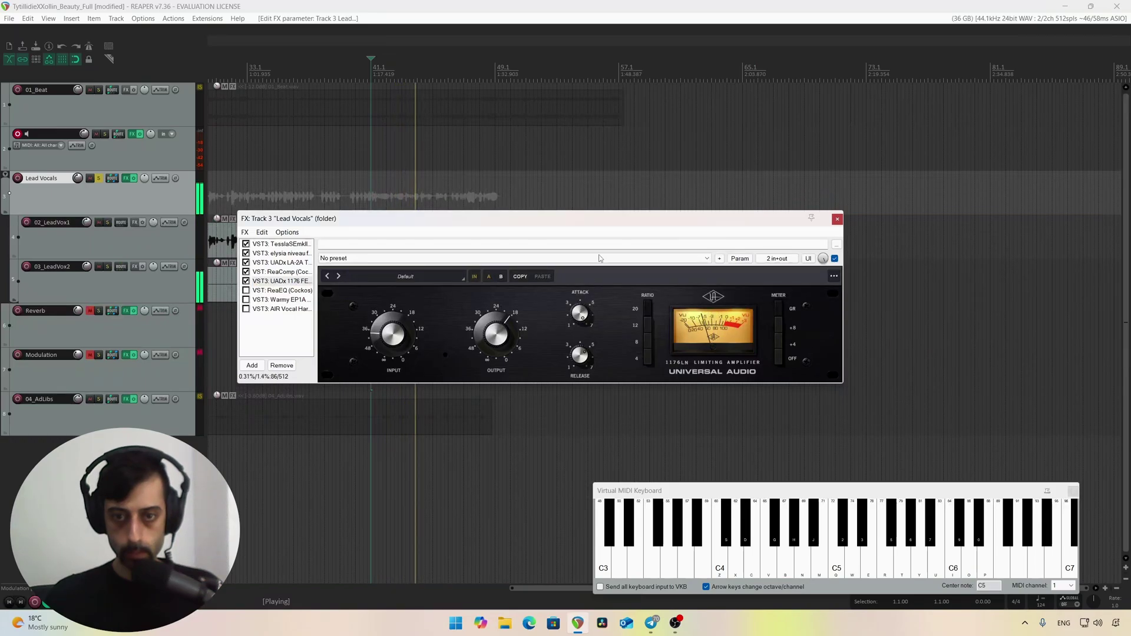
{"action": "key", "text": "space"}
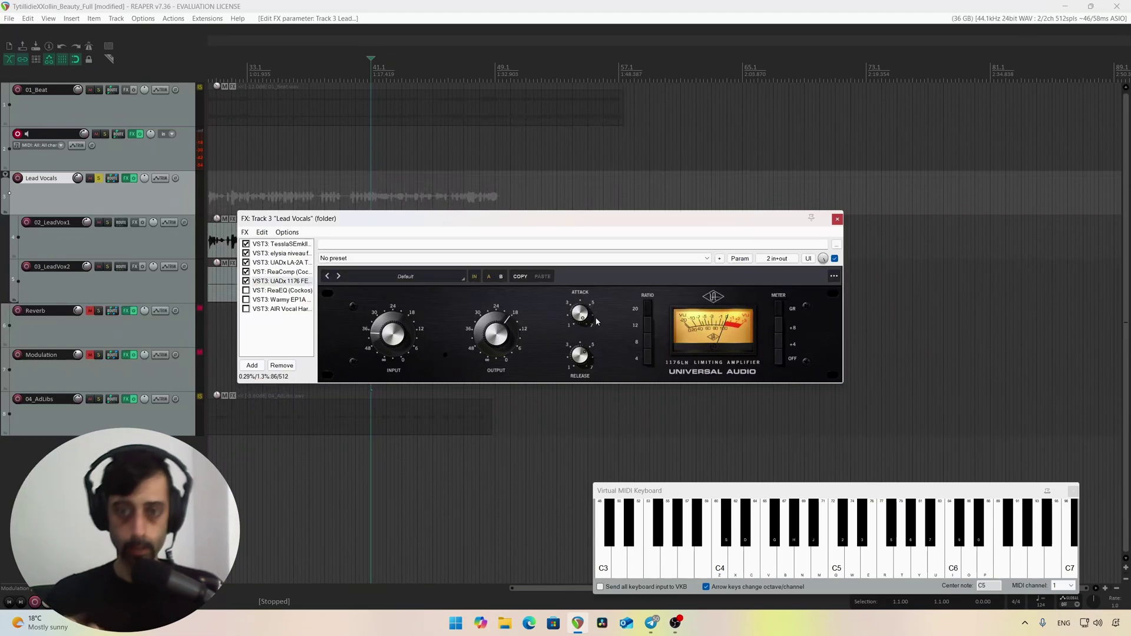
{"action": "key", "text": "space"}
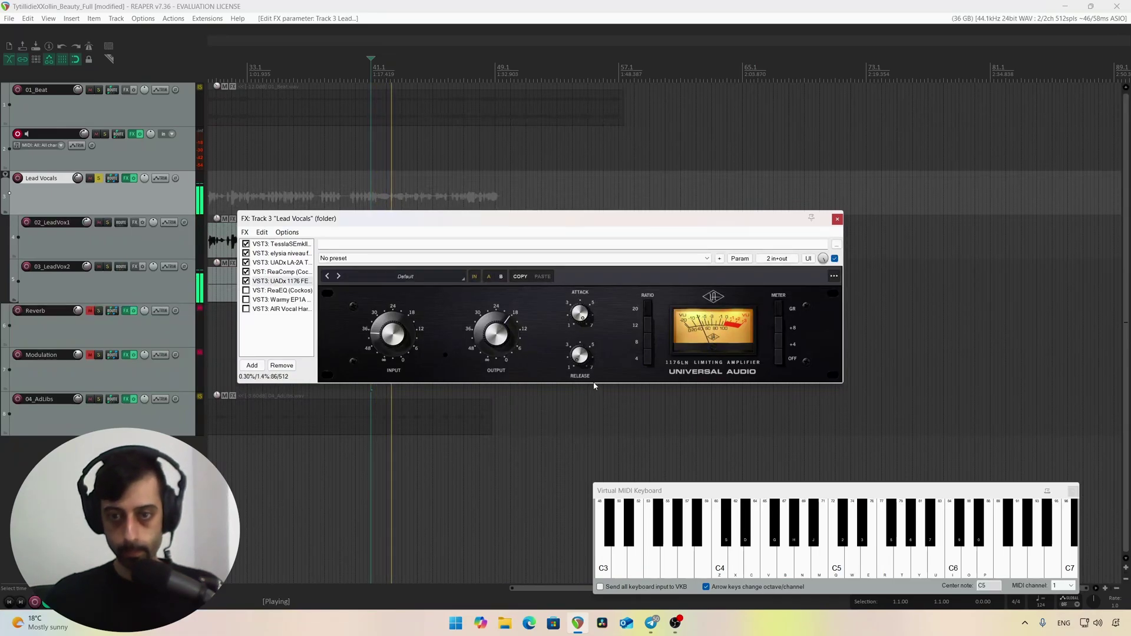
{"action": "key", "text": "space"}
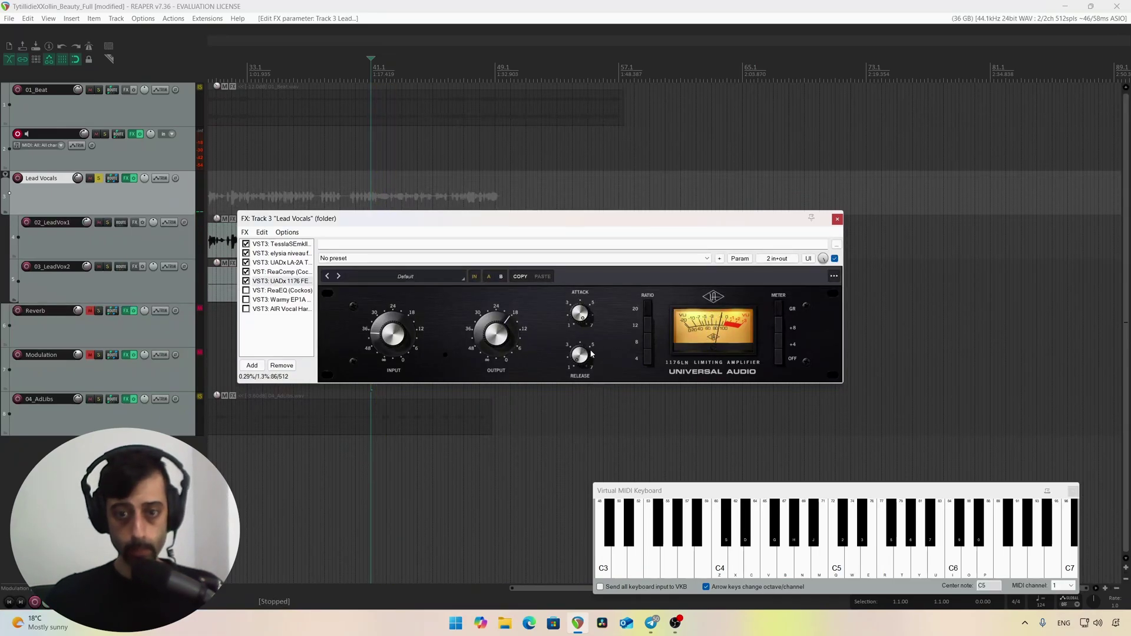
{"action": "key", "text": "space"}
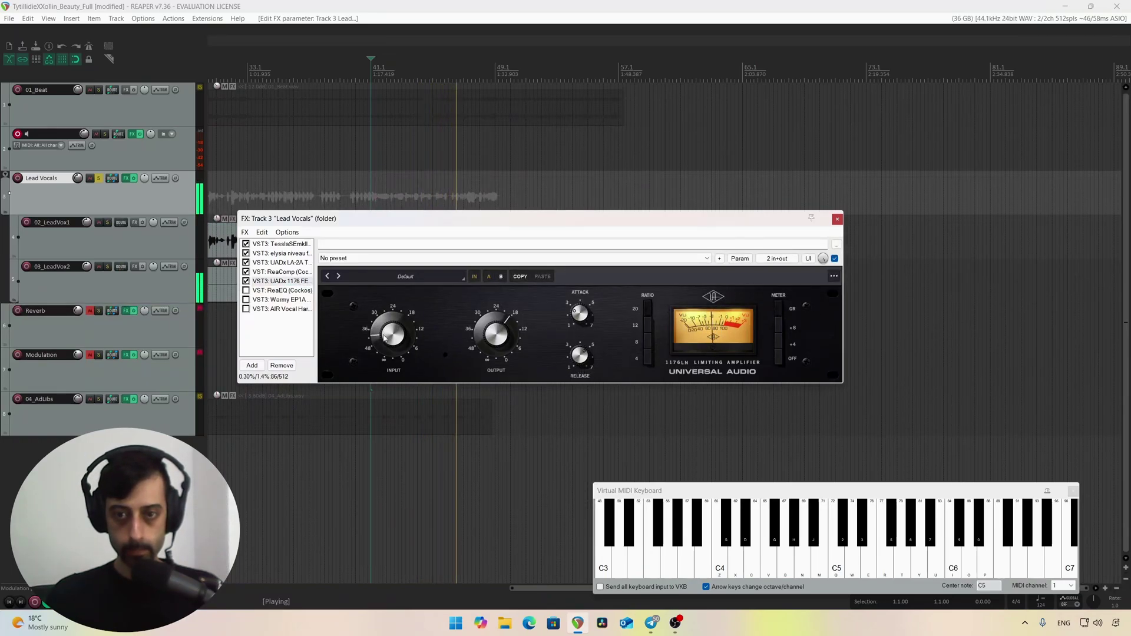
{"action": "key", "text": "space"}
Step: Toggle the 1176 off and on during playback to match loudness, and adjust its output level
{"action": "key", "text": "space"}
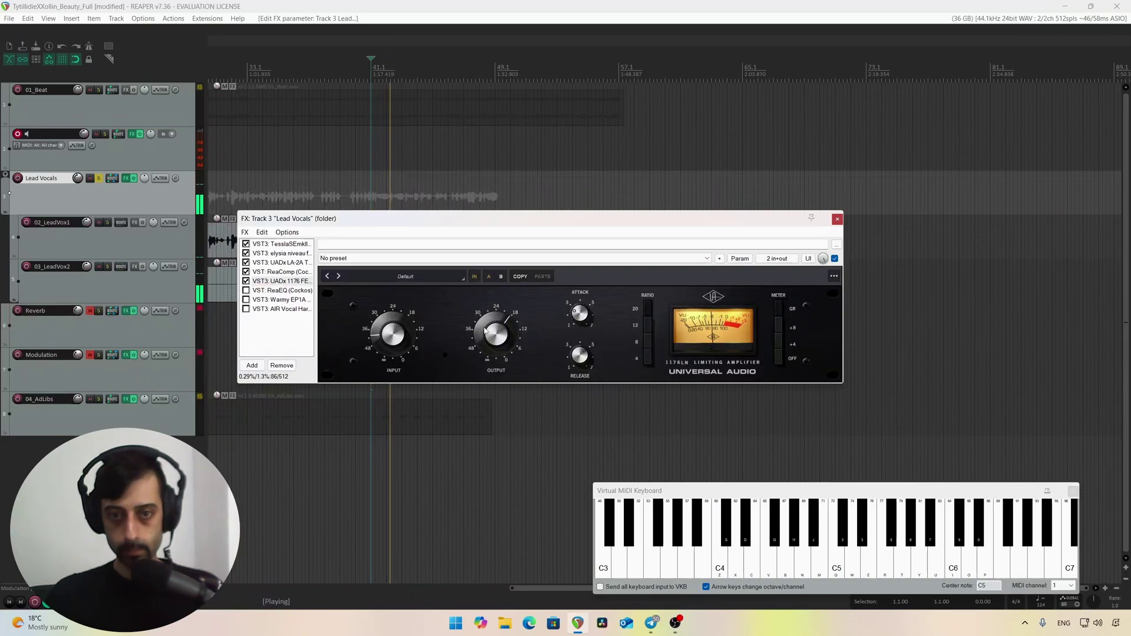
{"action": "left_click", "coordinate": [247, 281]}
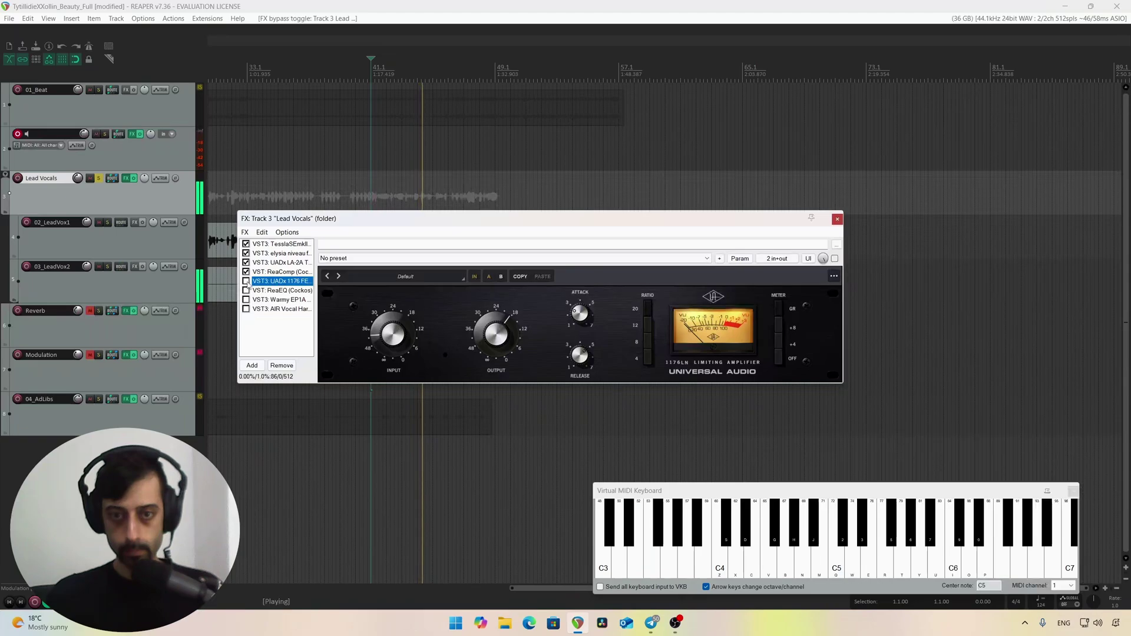
{"action": "left_click", "coordinate": [247, 281]}
{"action": "left_click", "coordinate": [484, 341]}
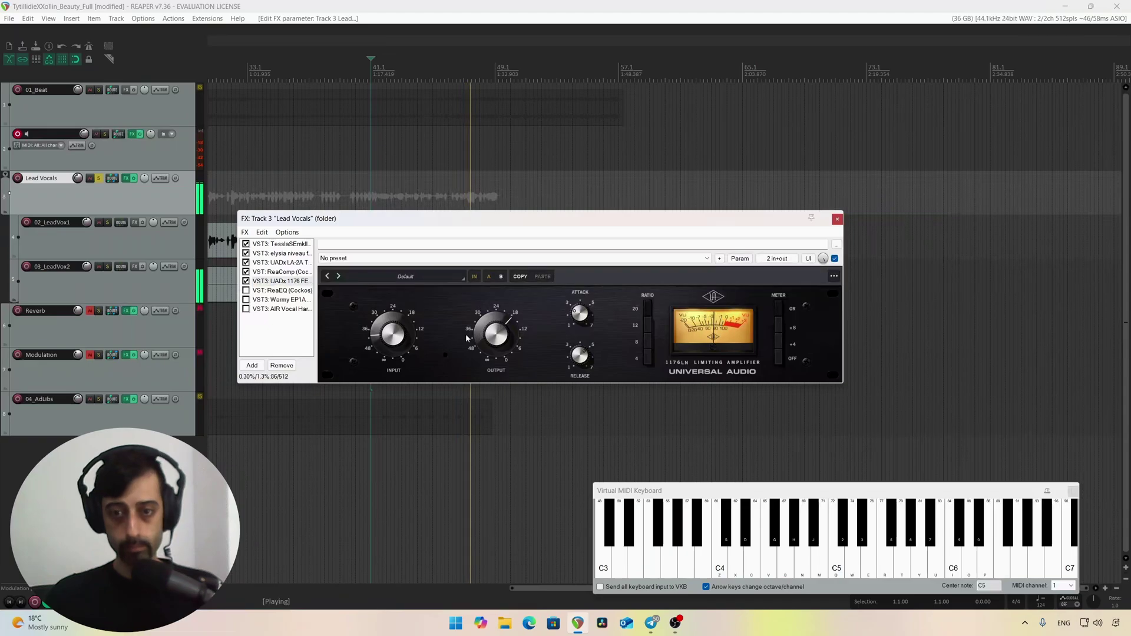
{"action": "key", "text": "space"}
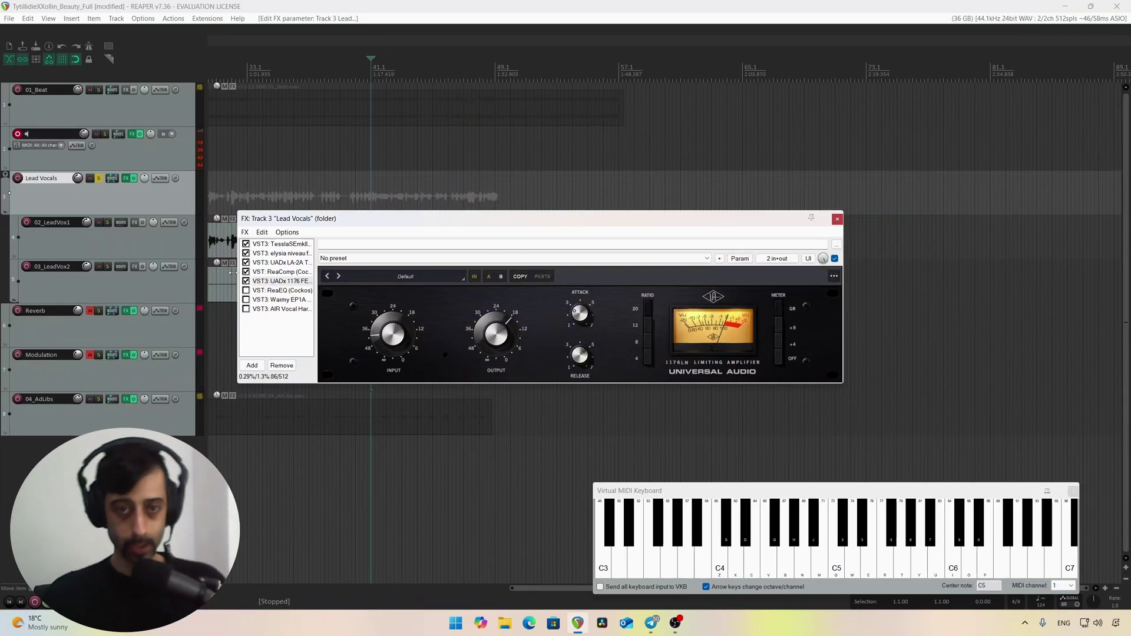
Step: Listen to the soloed vocals without the 1176, switching it back on partway through playback
{"action": "left_click", "coordinate": [247, 281]}
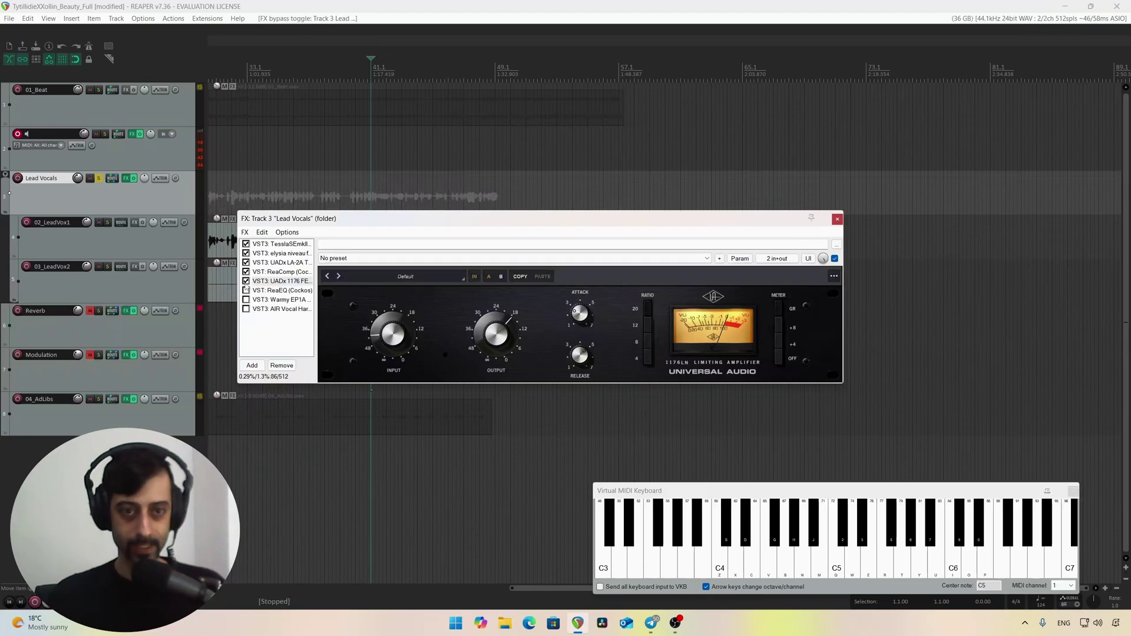
{"action": "key", "text": "space"}
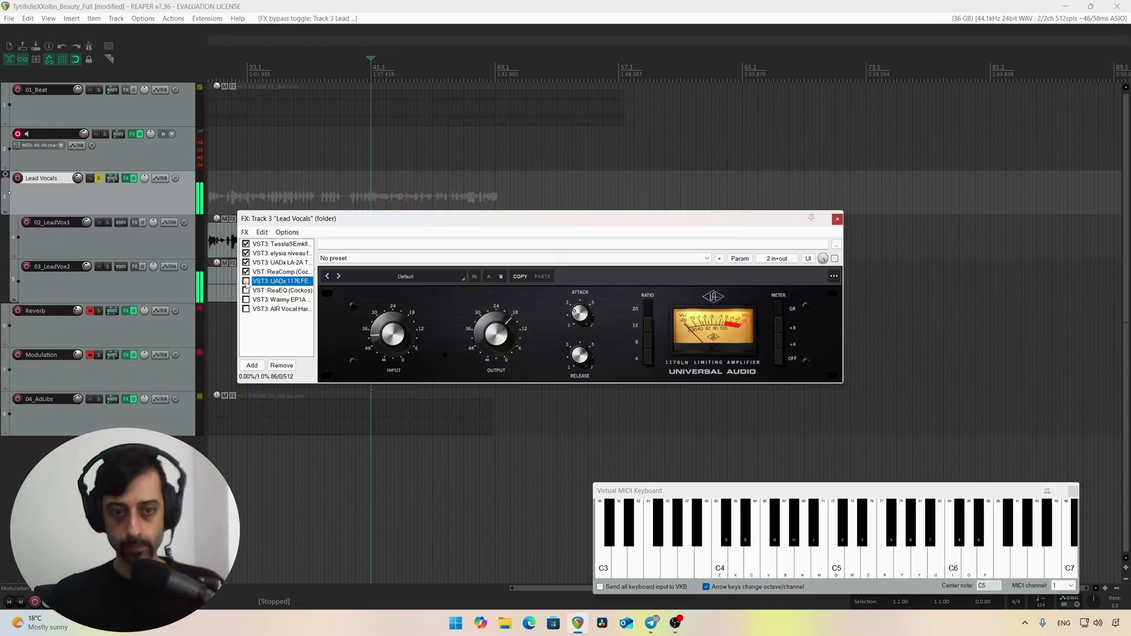
{"action": "left_click", "coordinate": [246, 281]}
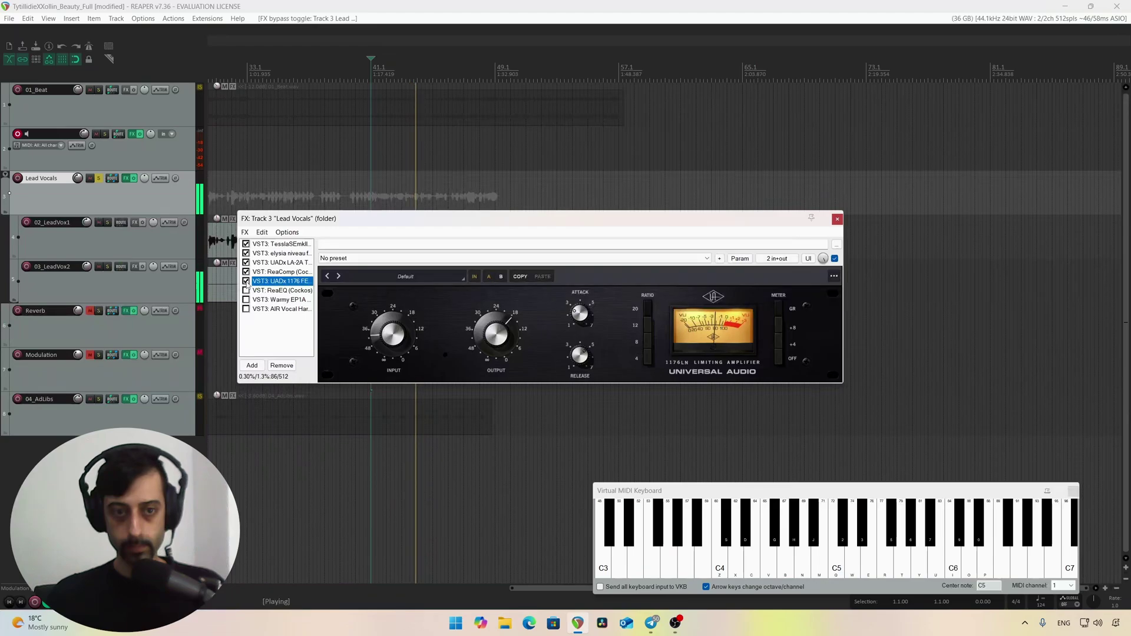
{"action": "key", "text": "space"}
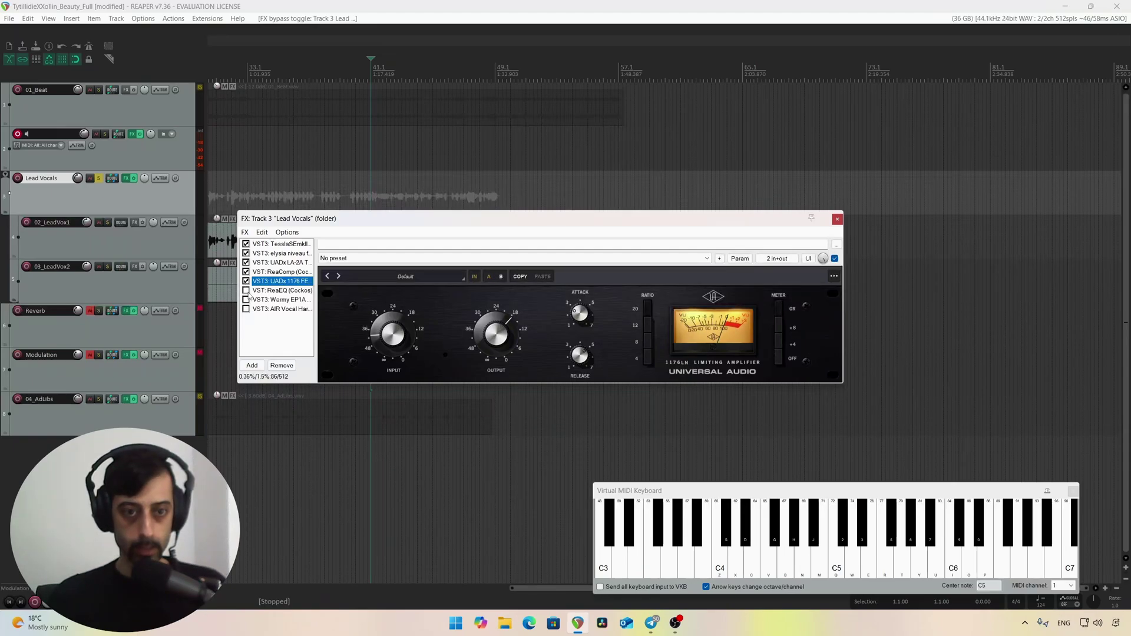
Step: Re-enable ReaEQ and Warmy EP1A on Lead Vocals, and unmute the Reverb and Modulation tracks during playback
{"action": "left_click", "coordinate": [245, 299]}
{"action": "key", "text": "space"}
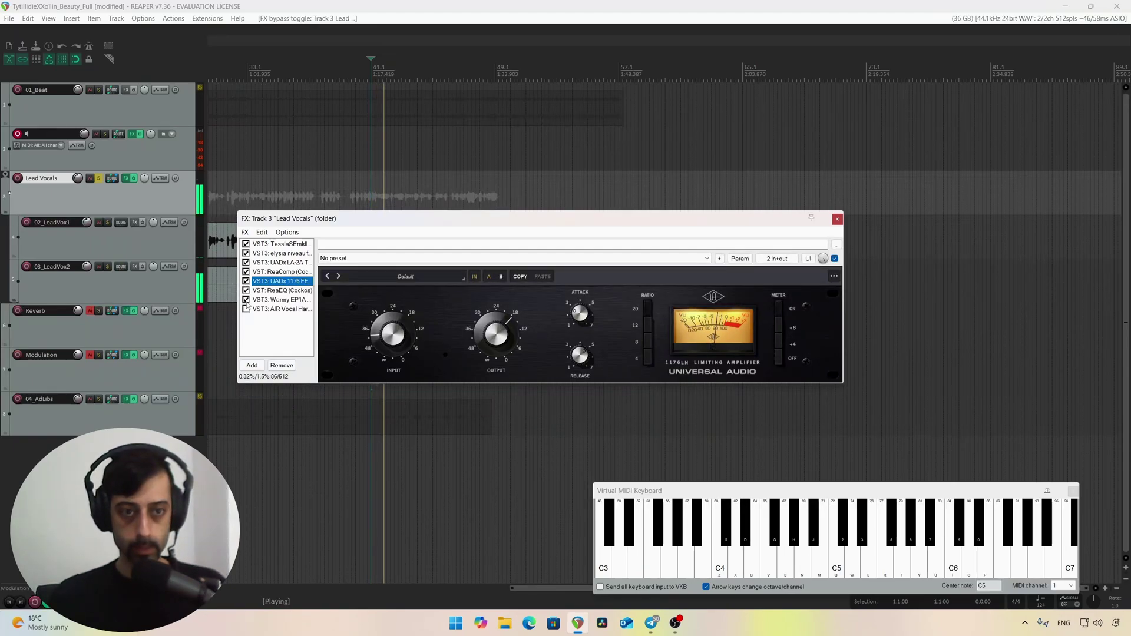
{"action": "left_click", "coordinate": [89, 310]}
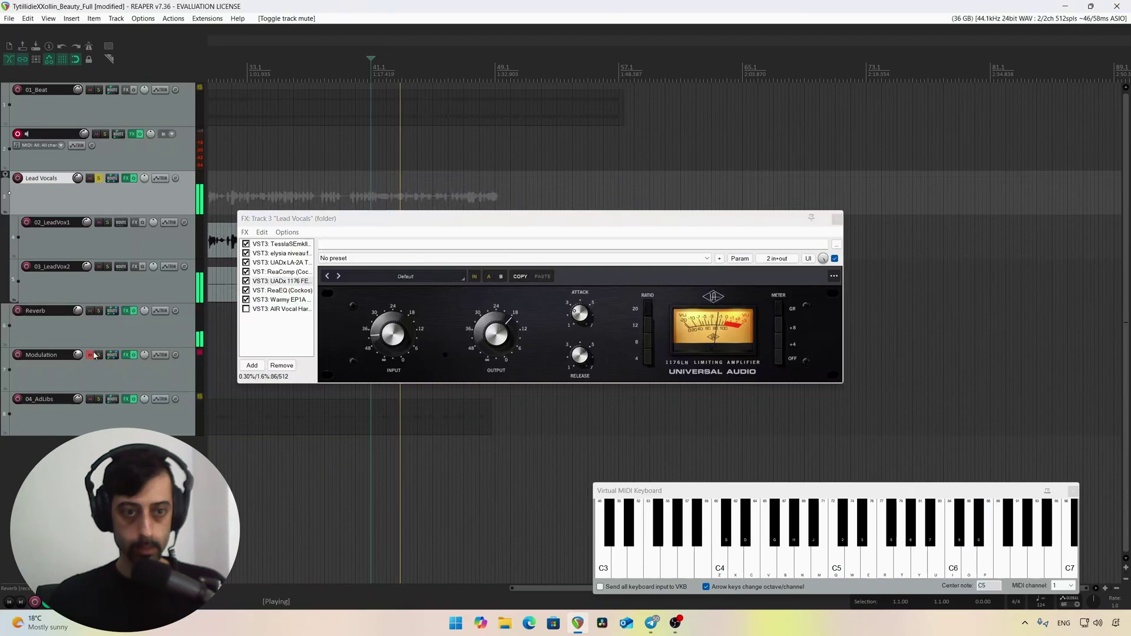
{"action": "left_click", "coordinate": [91, 354]}
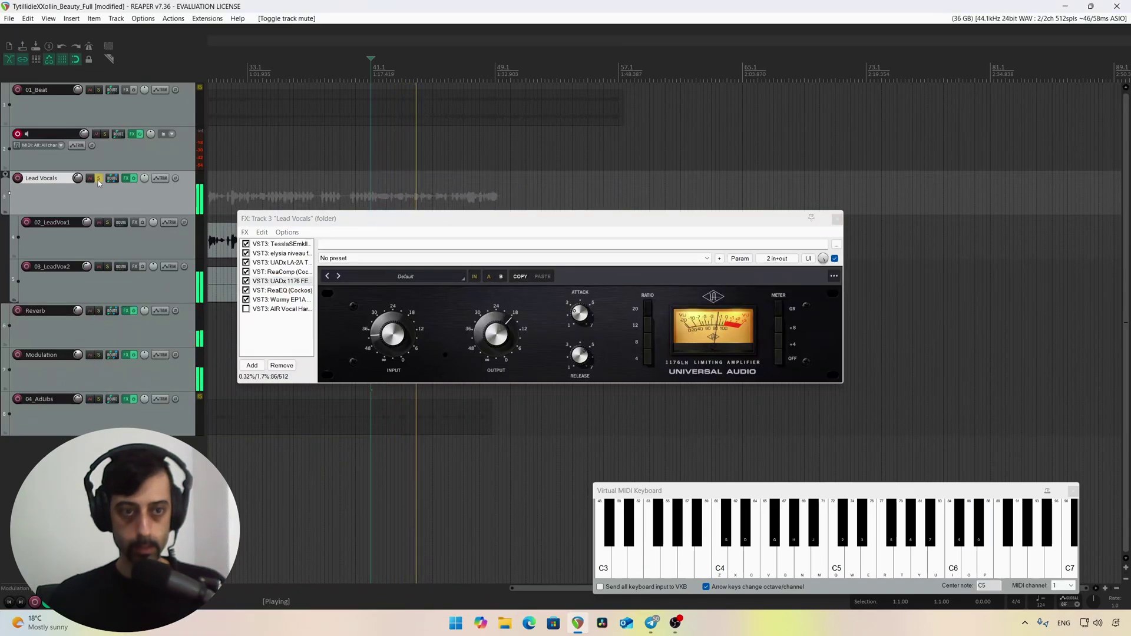
{"action": "key", "text": "space"}
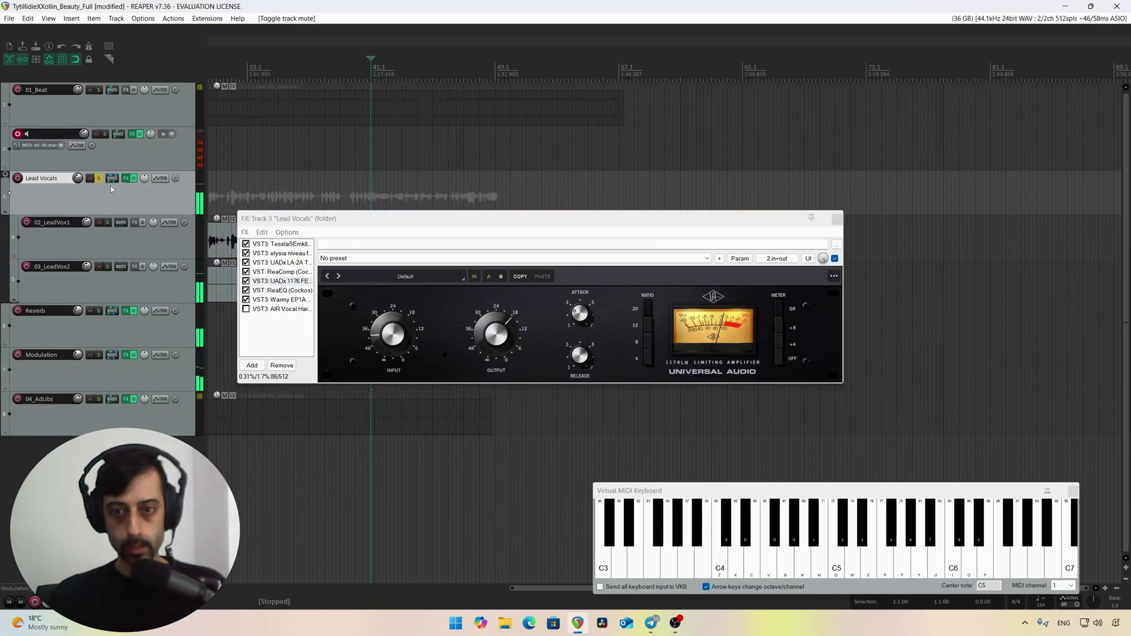
Step: Fine-tune the 1176's output level, and unsolo Lead Vocals during playback to hear the vocals in the full mix
{"action": "left_click", "coordinate": [486, 330]}
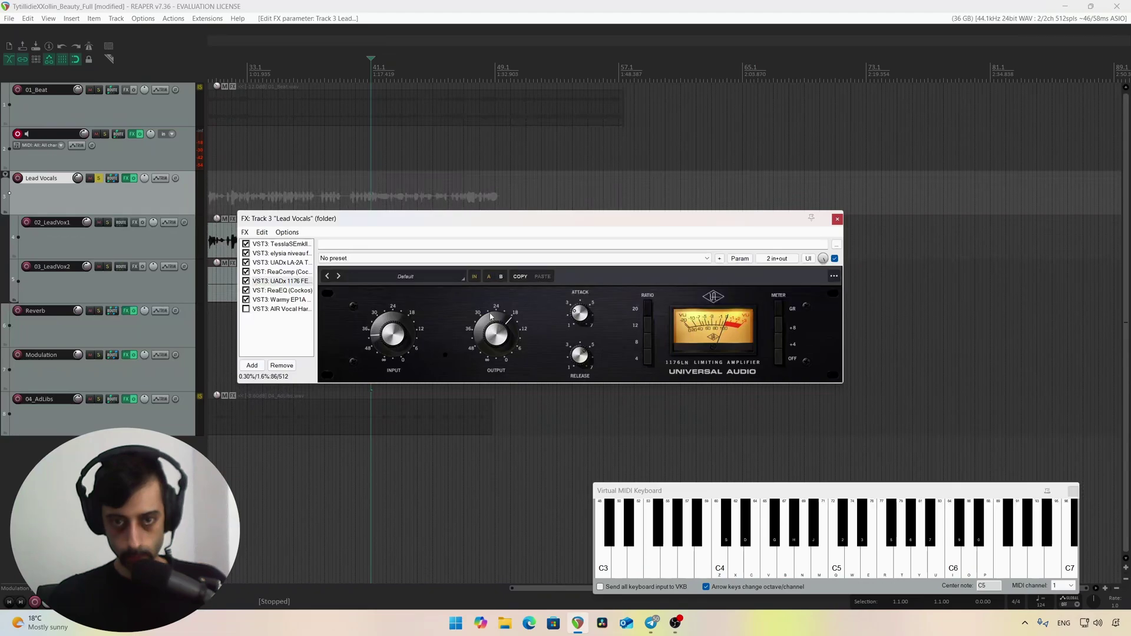
{"action": "key", "text": "space"}
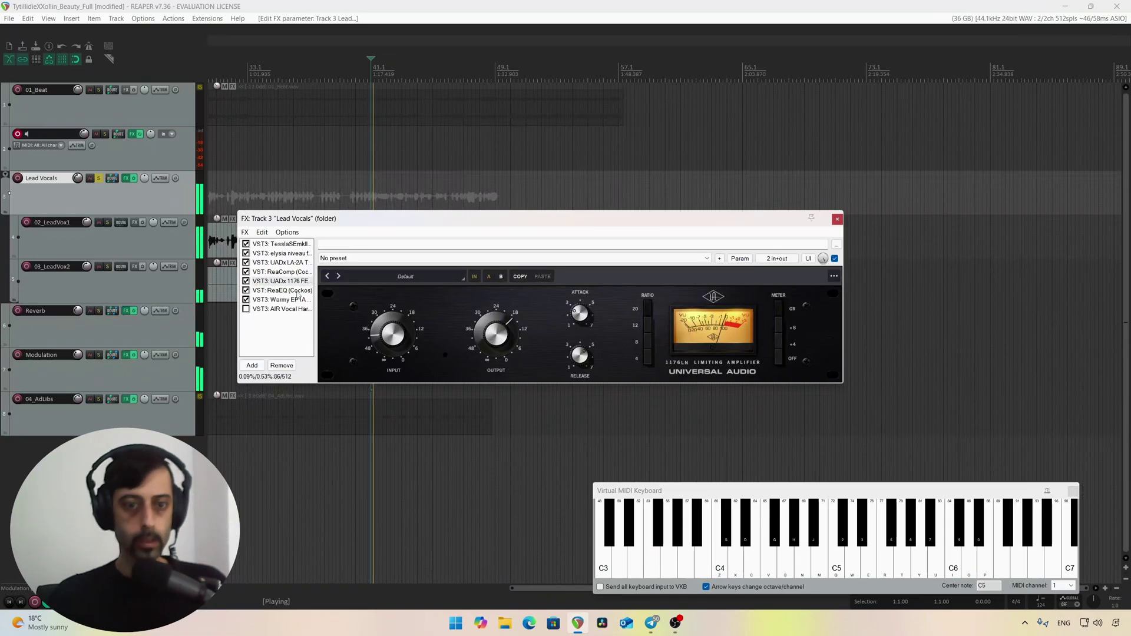
{"action": "left_click", "coordinate": [99, 179]}
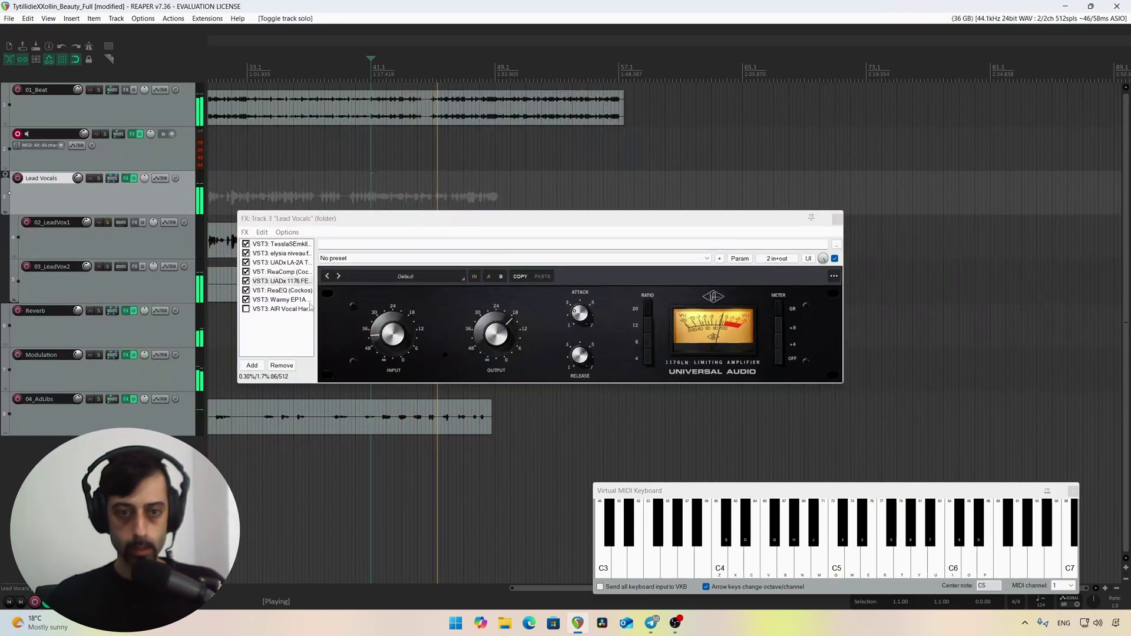
{"action": "key", "text": "space"}
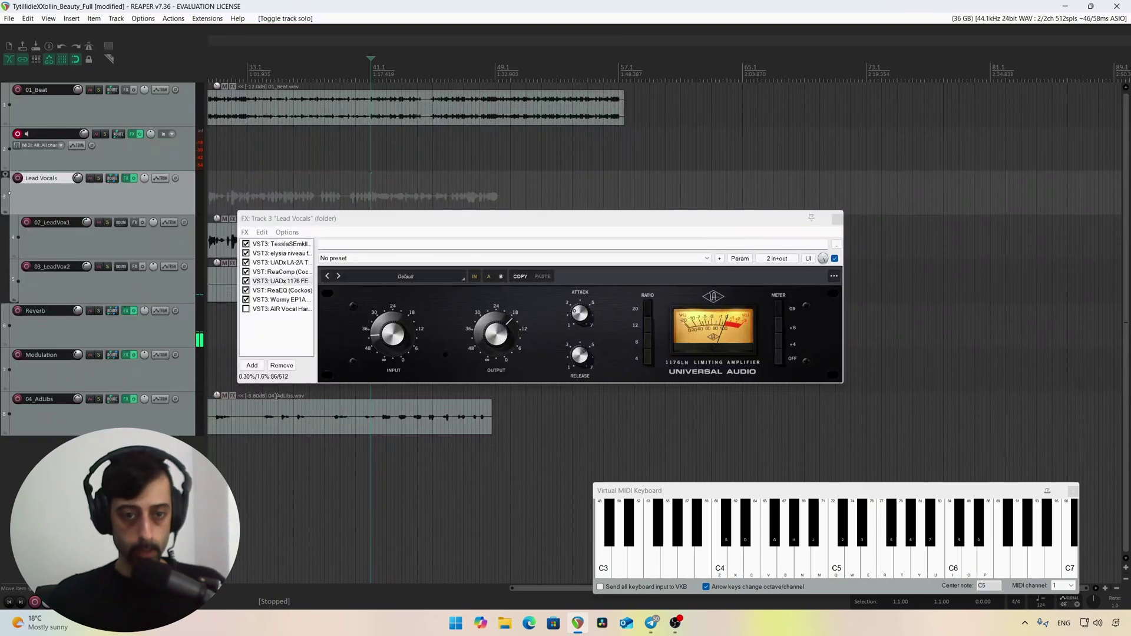
Step: Move the effects window clear of the vocal clips and play the full mix from around bar 32
{"action": "left_click_drag", "start_coordinate": [446, 222], "coordinate": [628, 297]}
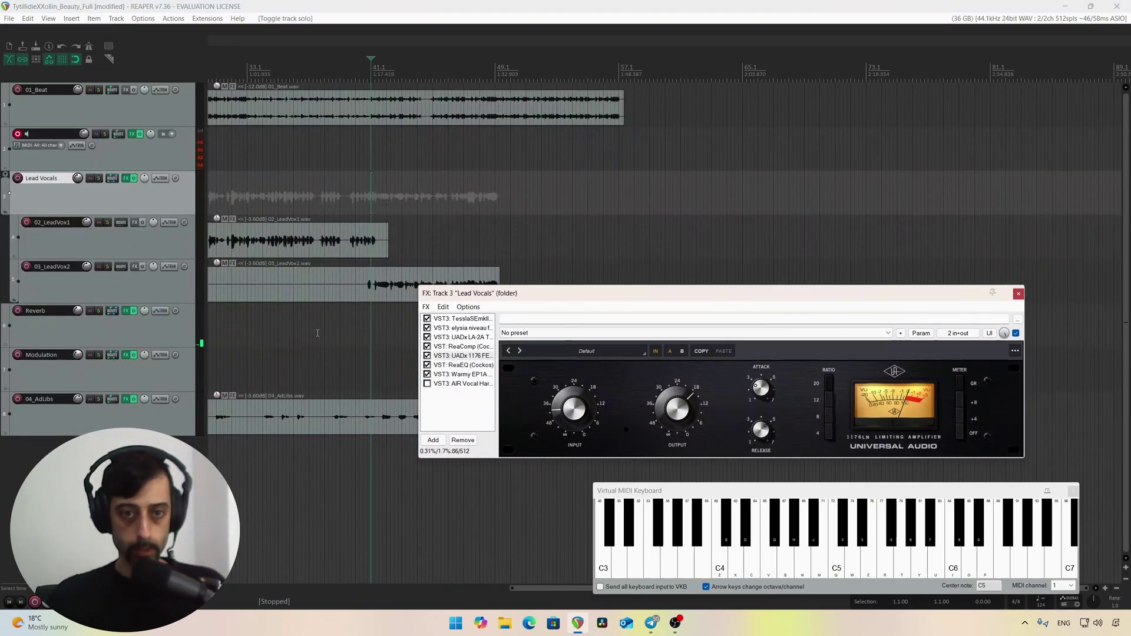
{"action": "scroll", "coordinate": [318, 333], "scroll_direction": "left", "scroll_amount": 3}
{"action": "left_click", "coordinate": [340, 327]}
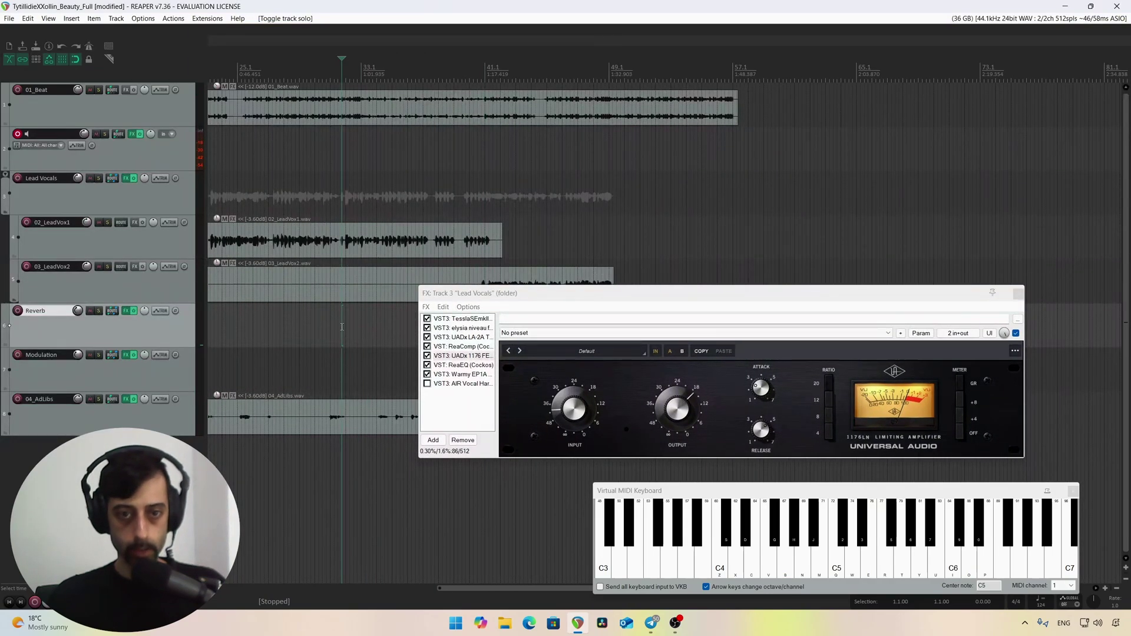
{"action": "key", "text": "space"}
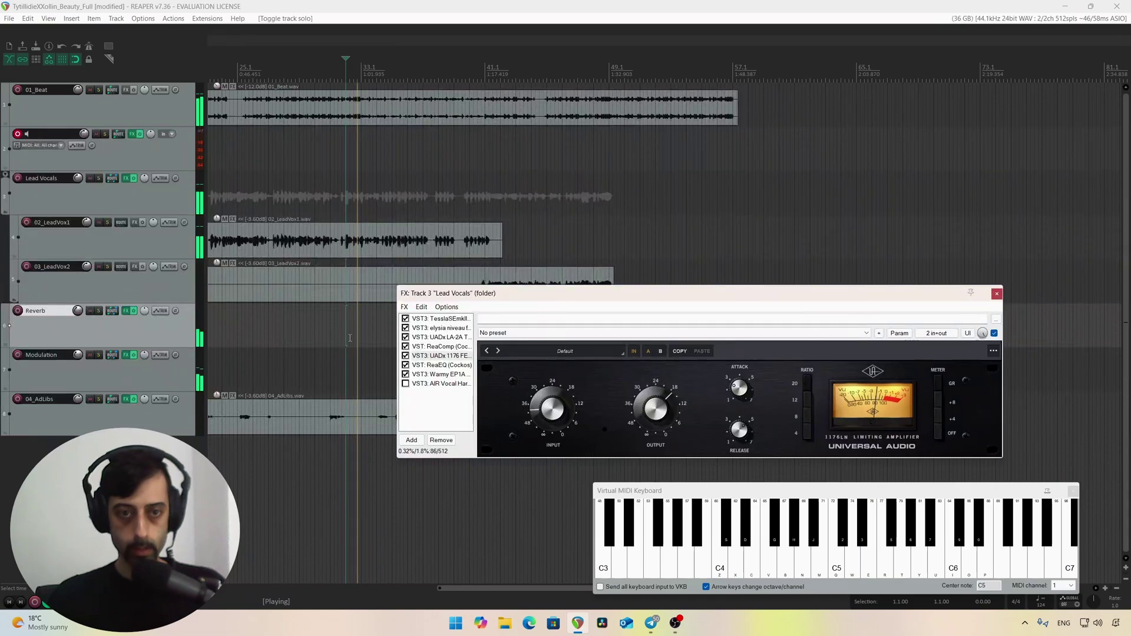
Step: Replay the full mix from around bar 27, switching the Lead Vocals 1176 off and back on to compare
{"action": "left_click", "coordinate": [276, 336]}
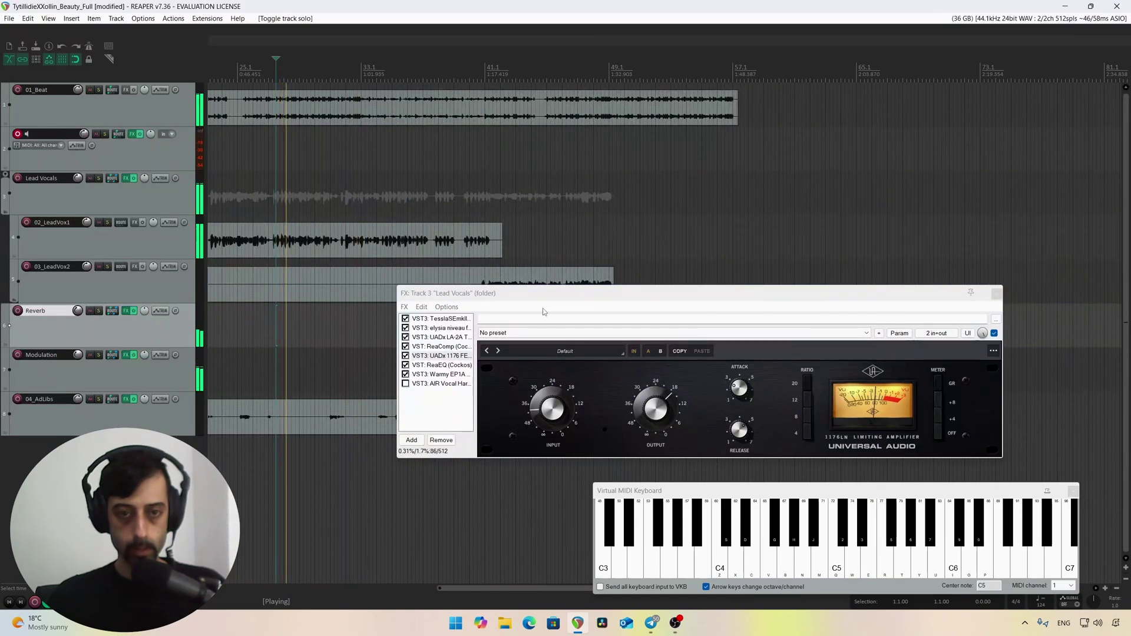
{"action": "left_click_drag", "start_coordinate": [570, 296], "coordinate": [405, 255]}
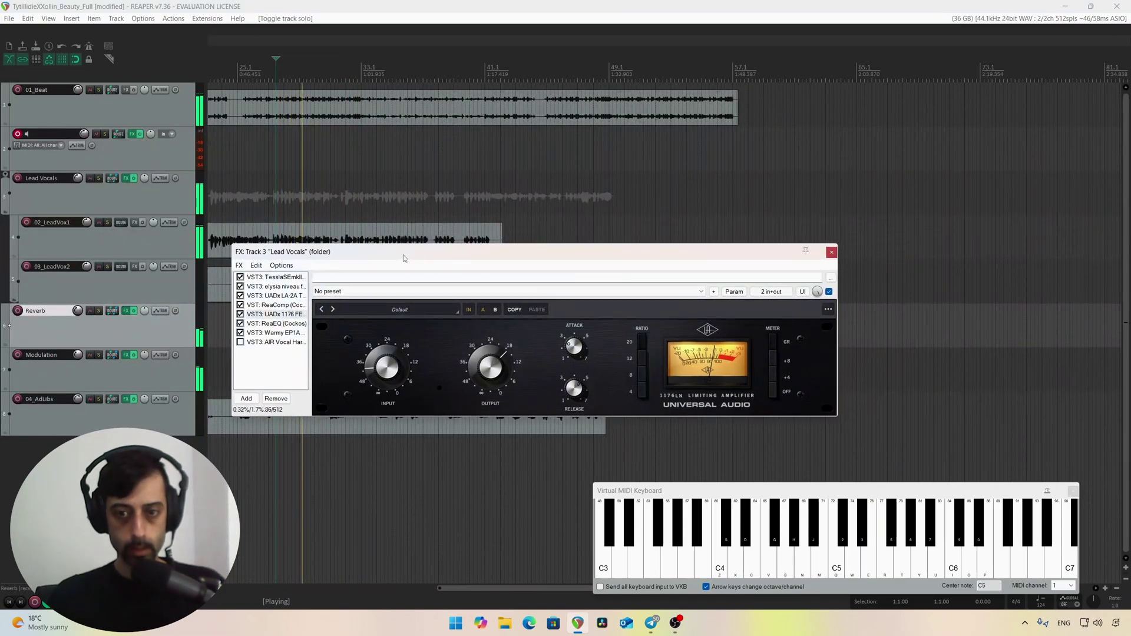
{"action": "left_click", "coordinate": [241, 314]}
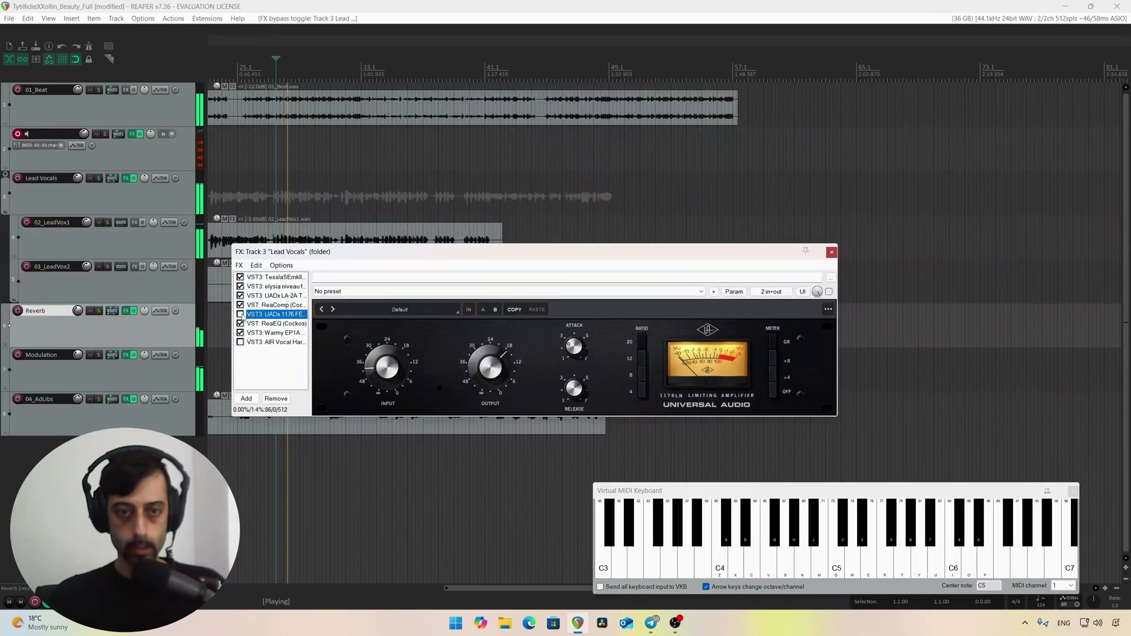
{"action": "left_click", "coordinate": [241, 315]}
{"action": "key", "text": "space"}
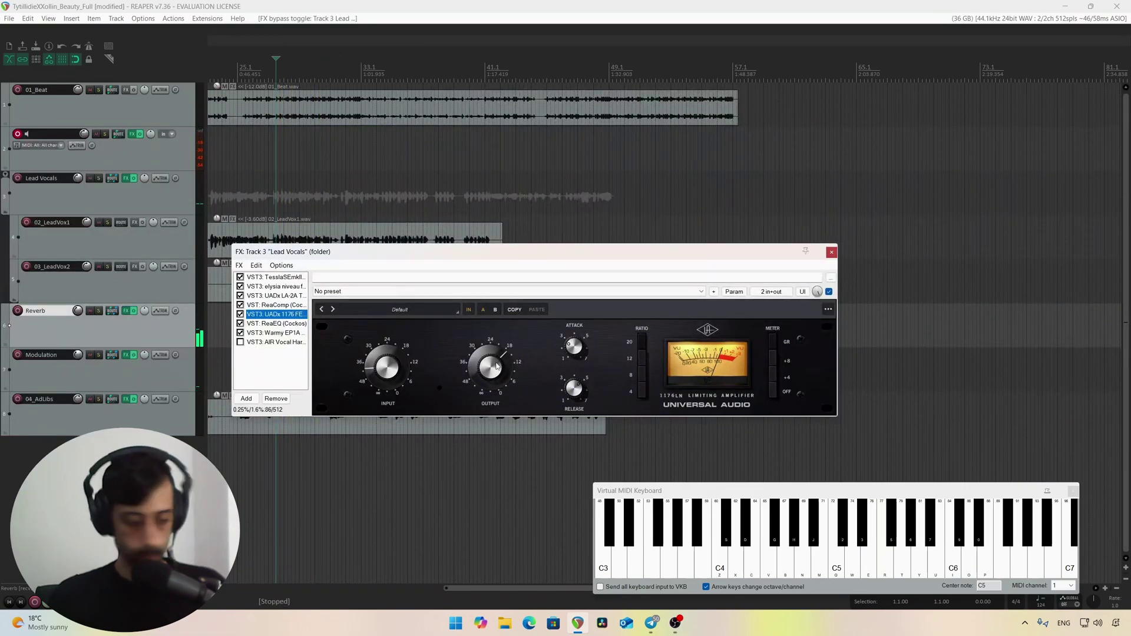
Step: Adjust the 1176's output level slightly, and replay the mix to compare the compressor against bypass
{"action": "left_click", "coordinate": [485, 371]}
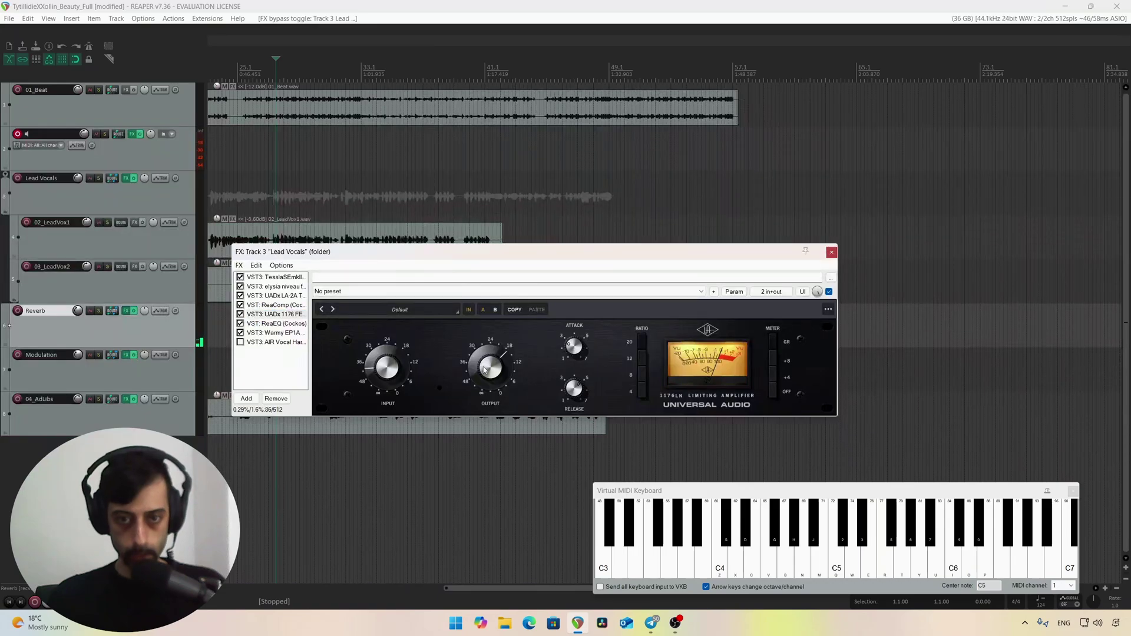
{"action": "left_click_drag", "start_coordinate": [484, 367], "coordinate": [487, 353]}
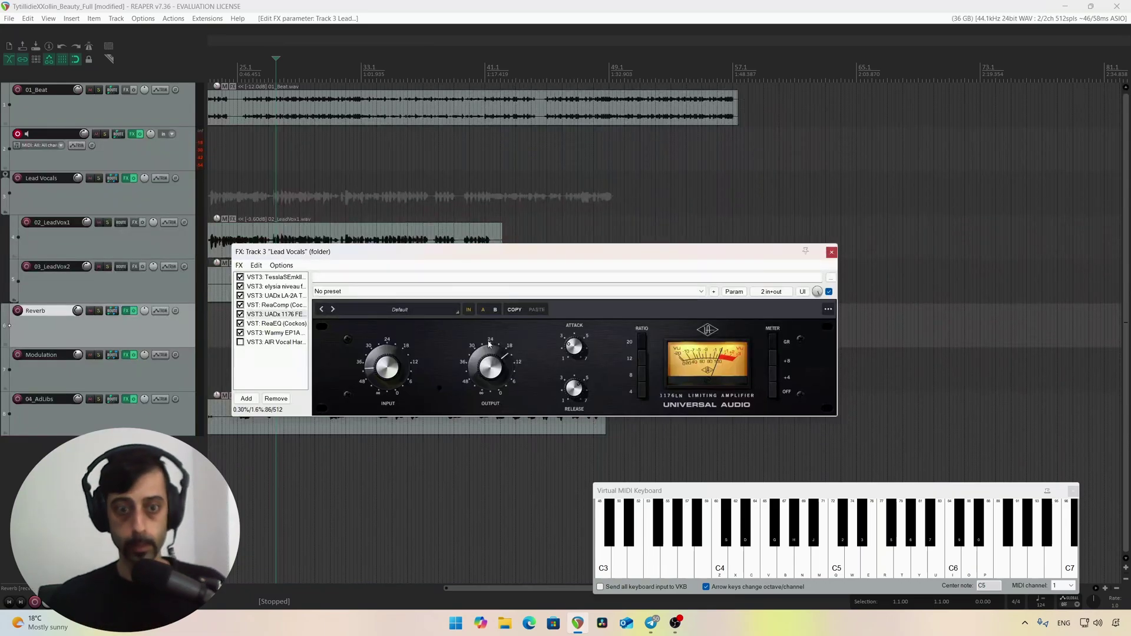
{"action": "key", "text": "space"}
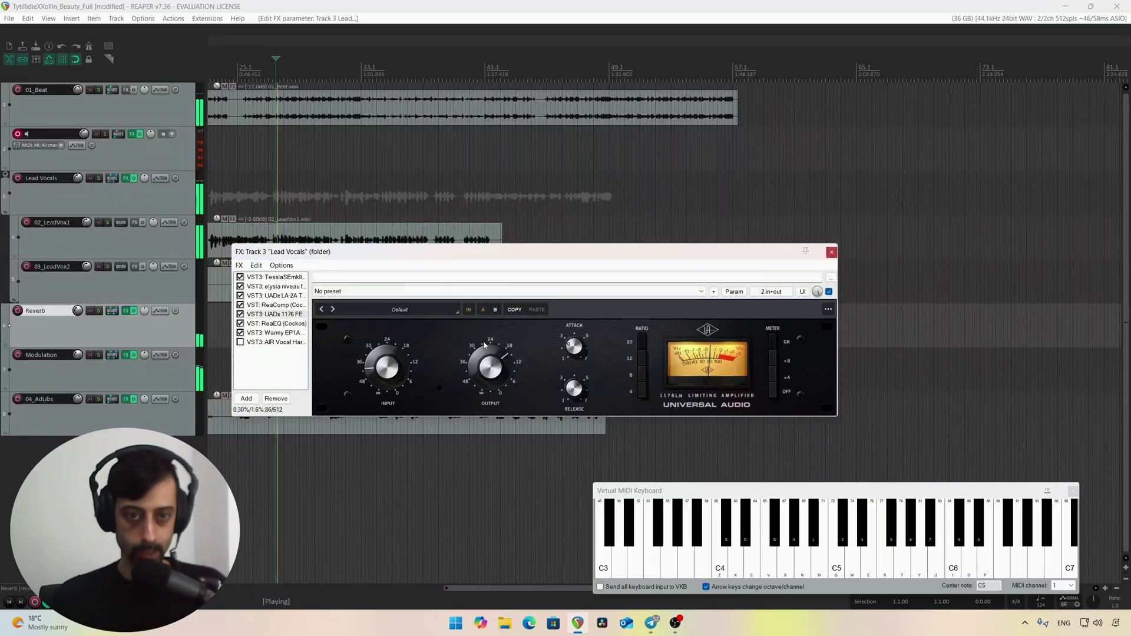
{"action": "left_click", "coordinate": [239, 314]}
{"action": "left_click", "coordinate": [240, 314]}
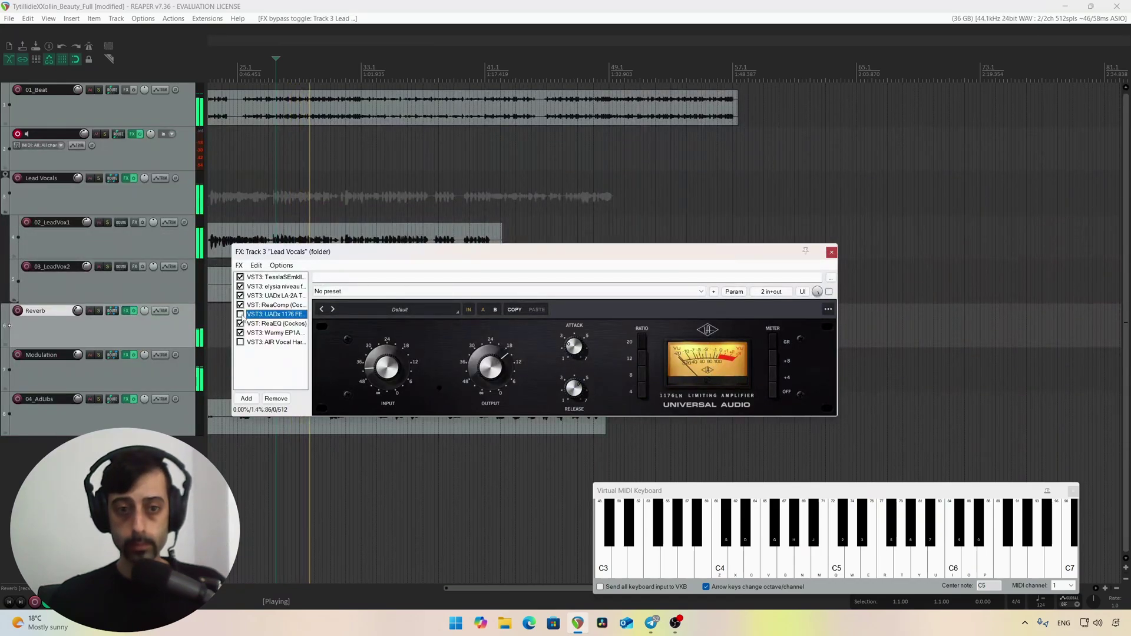
Step: Fine-tune the 1176's output level again, bypassing the compressor before stopping playback
{"action": "left_click", "coordinate": [499, 380]}
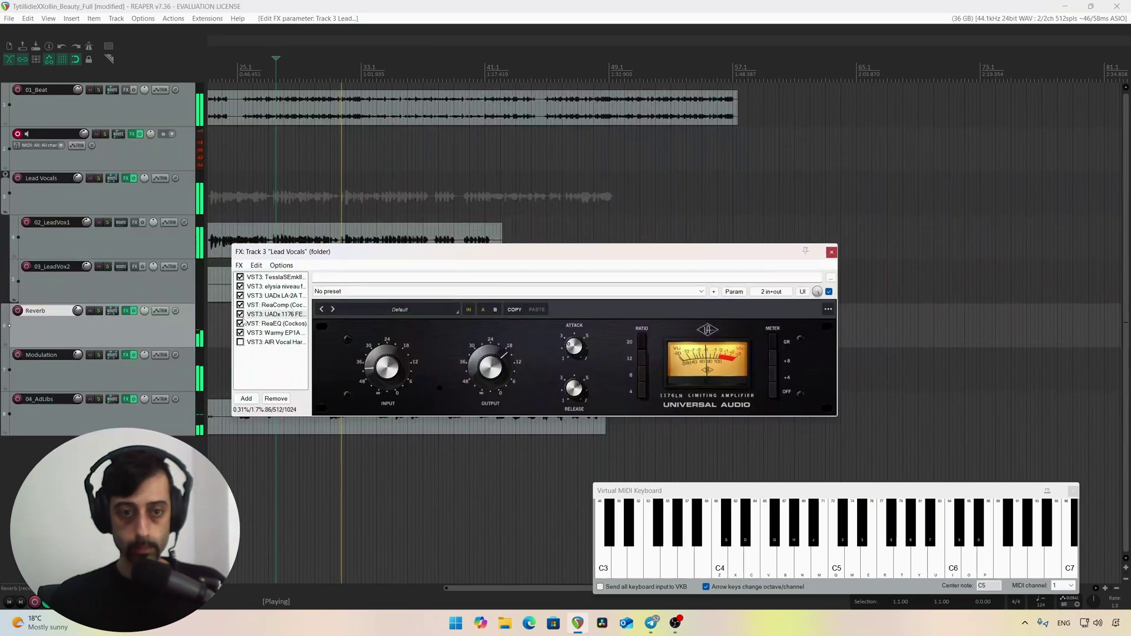
{"action": "left_click", "coordinate": [240, 314]}
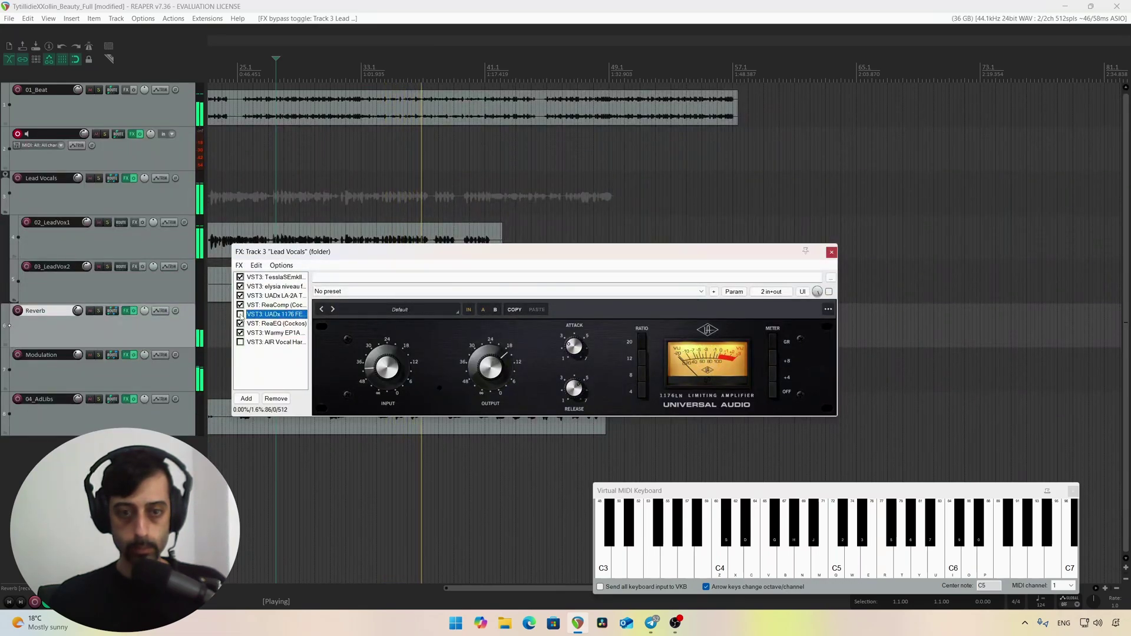
{"action": "key", "text": "space"}
{"action": "left_click", "coordinate": [485, 363]}
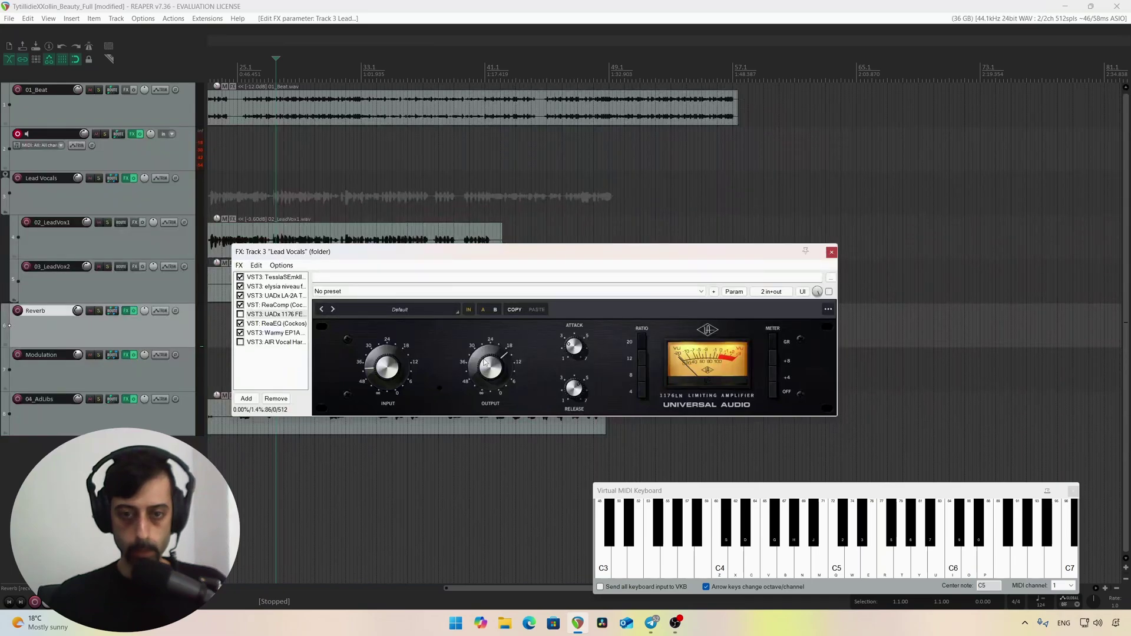
Step: Play the full mix from around bar 14 with the 1176 bypassed, and switch it back on partway through
{"action": "key", "text": "Home"}
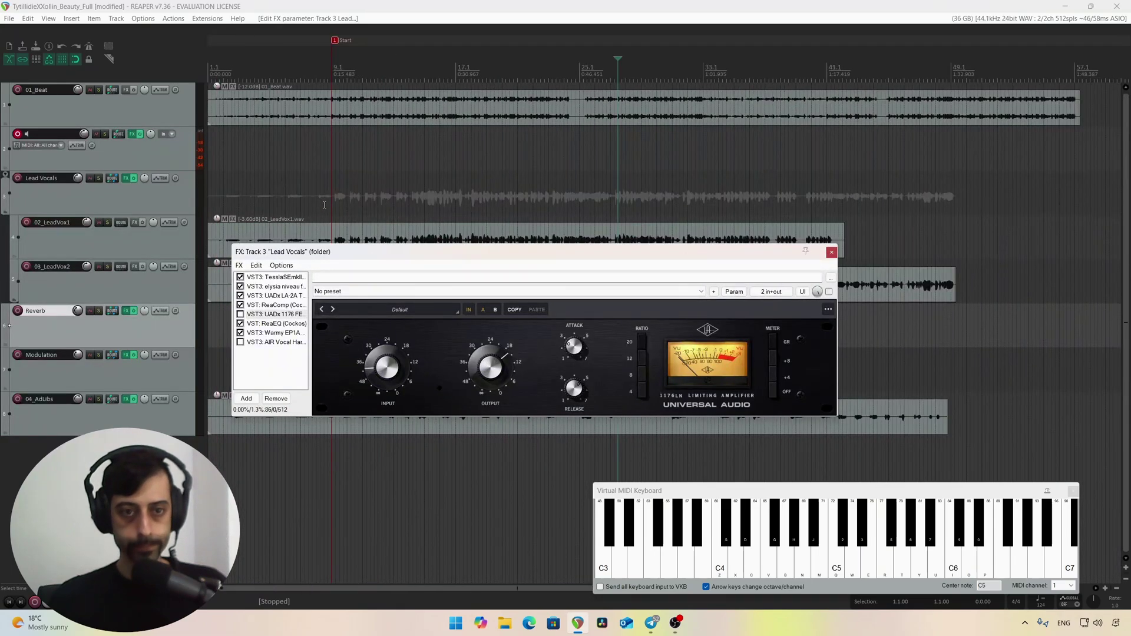
{"action": "left_click", "coordinate": [394, 220]}
{"action": "key", "text": "space"}
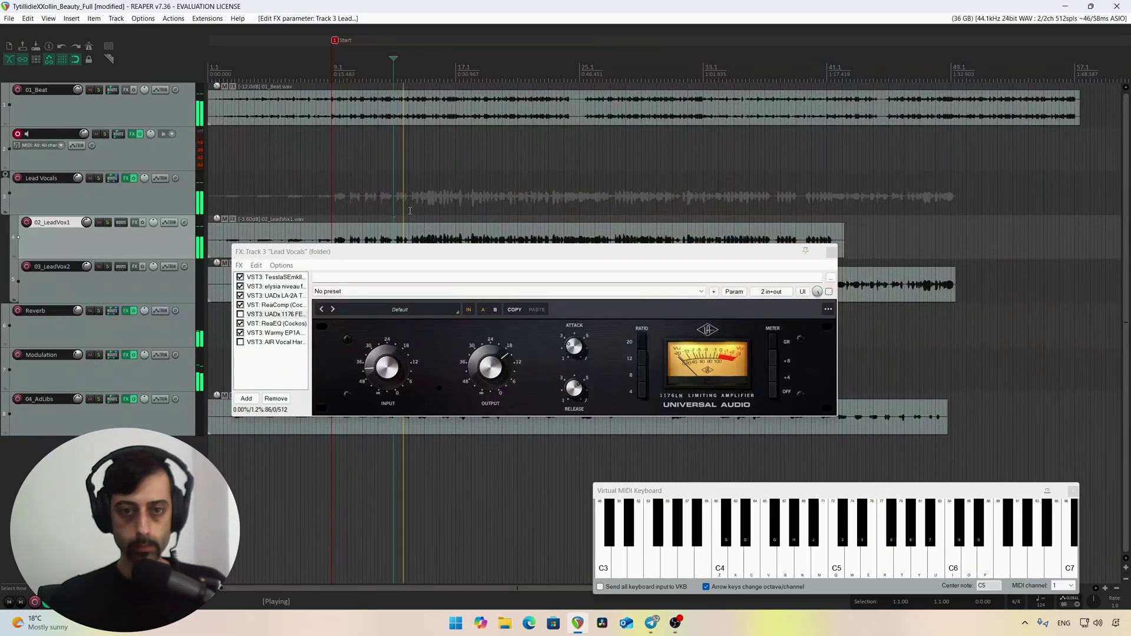
{"action": "left_click", "coordinate": [408, 211]}
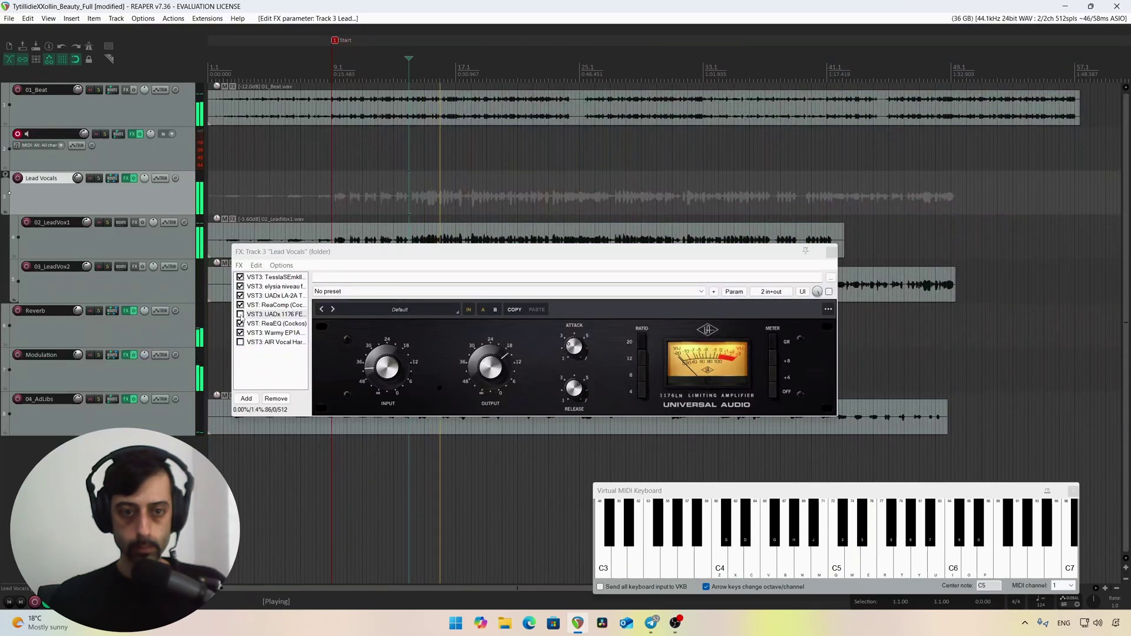
{"action": "key", "text": "space"}
{"action": "key", "text": "space"}
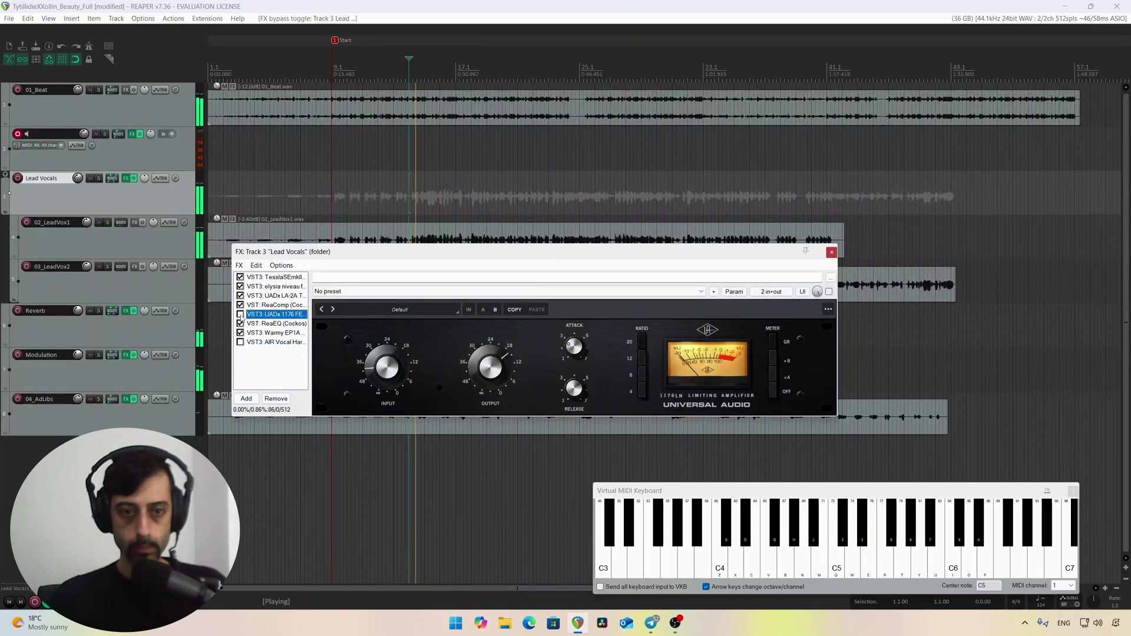
{"action": "left_click", "coordinate": [240, 315]}
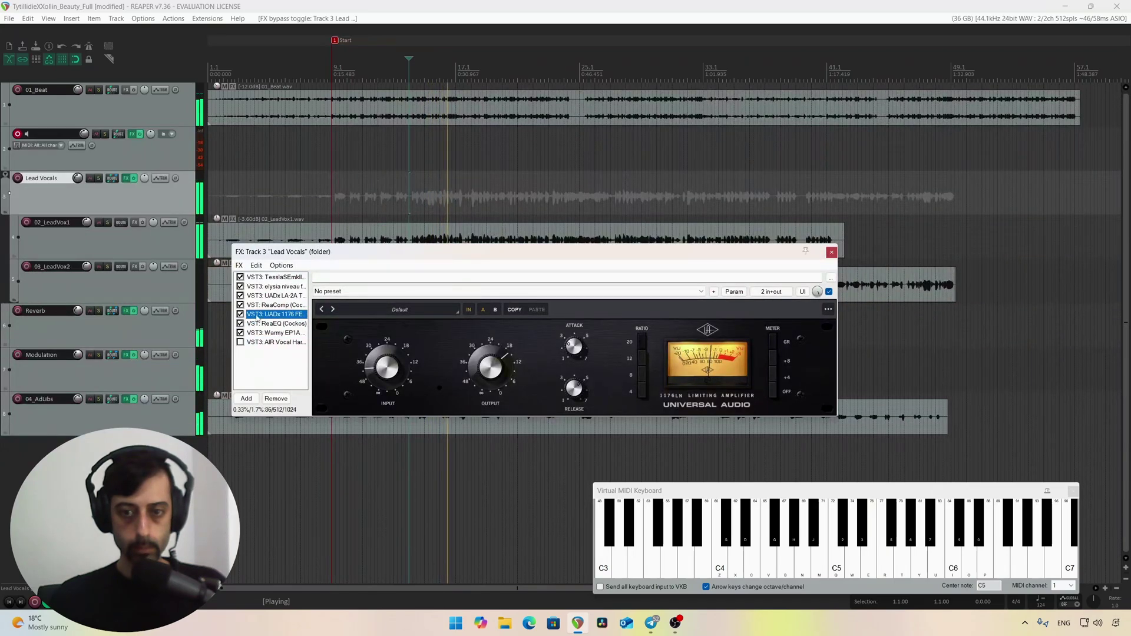
Step: Nudge the 1176's output level during playback, compare it against bypass, and stop with the compressor active
{"action": "left_click", "coordinate": [485, 363]}
{"action": "left_click_drag", "start_coordinate": [485, 363], "coordinate": [483, 358]}
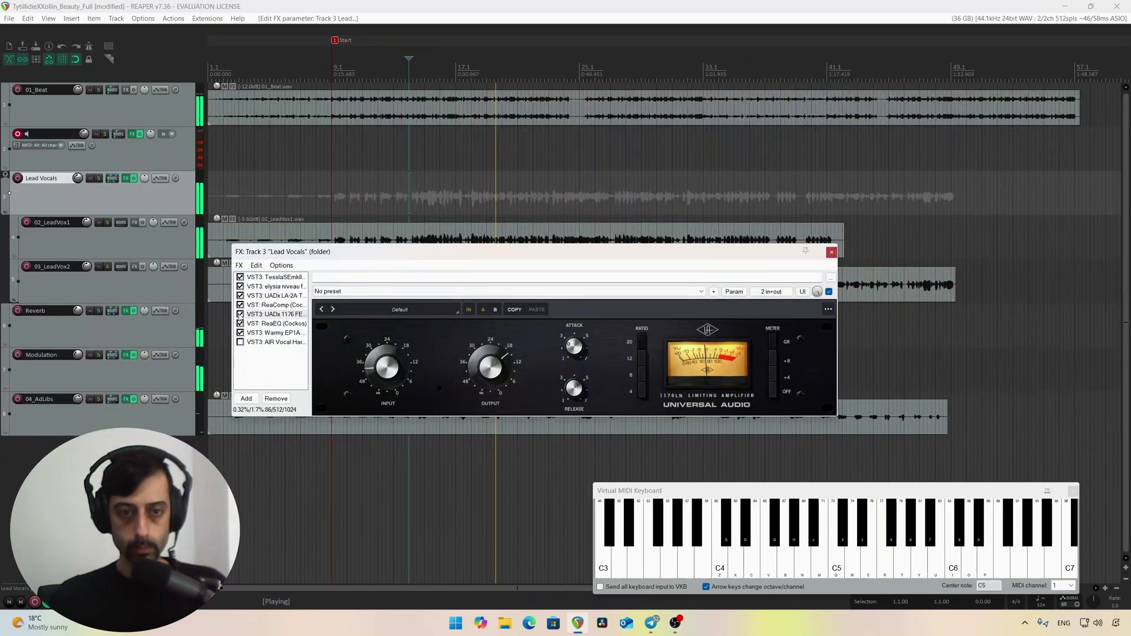
{"action": "left_click", "coordinate": [241, 314]}
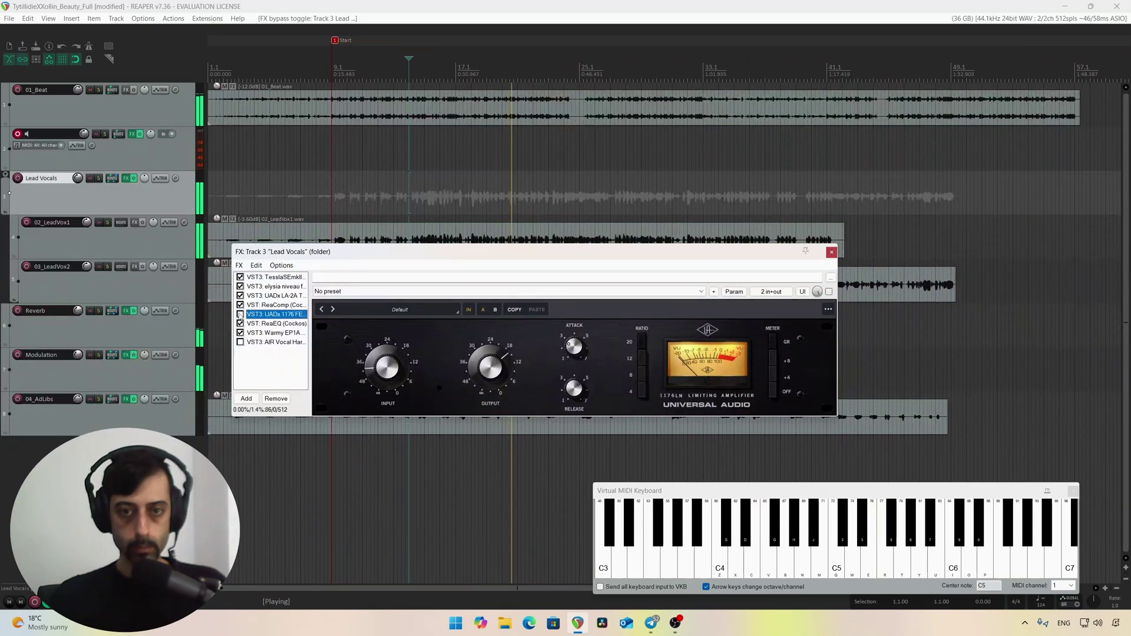
{"action": "left_click", "coordinate": [241, 314]}
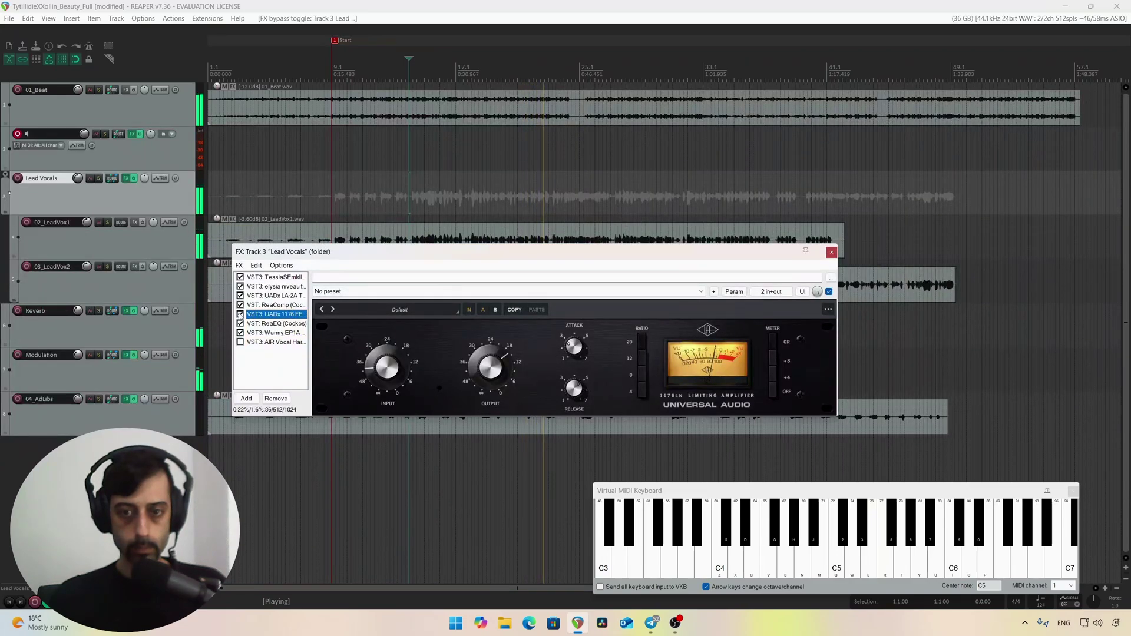
{"action": "key", "text": "space"}
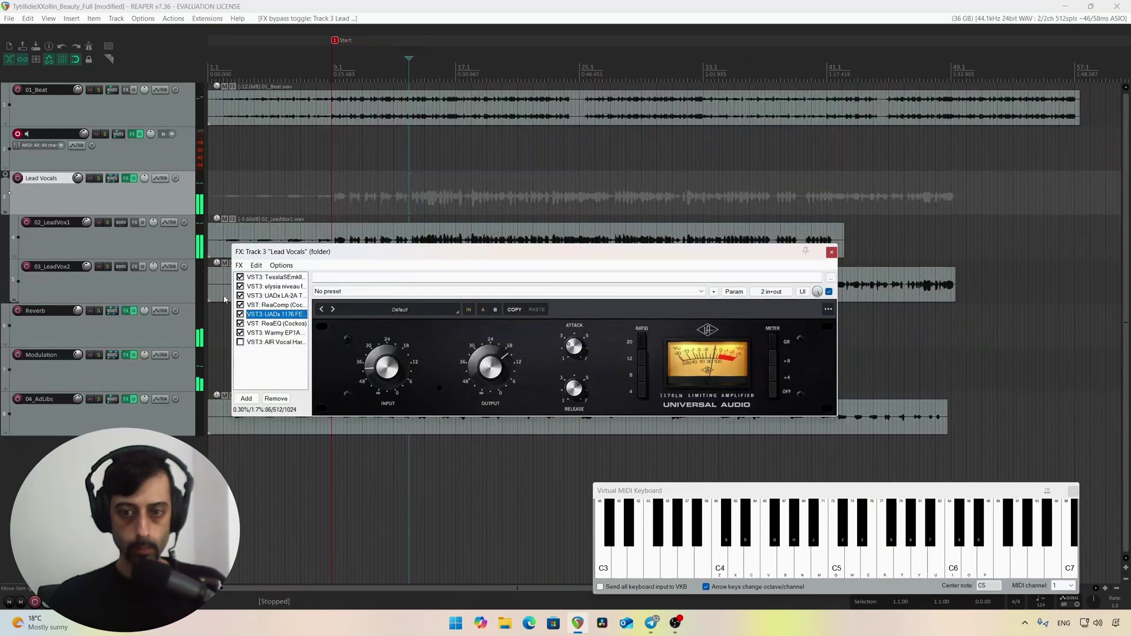